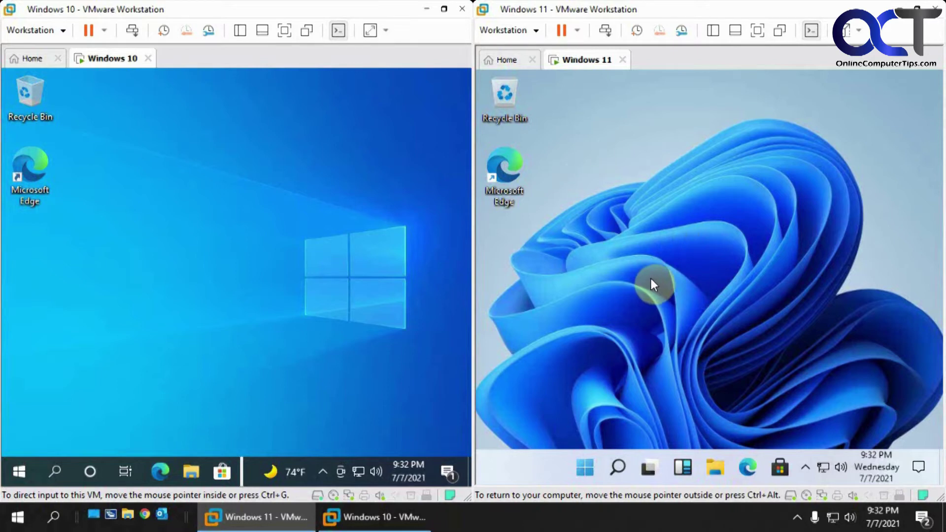
Open the Windows 10 Start menu and scroll through its app list
click(16, 469)
click(17, 471)
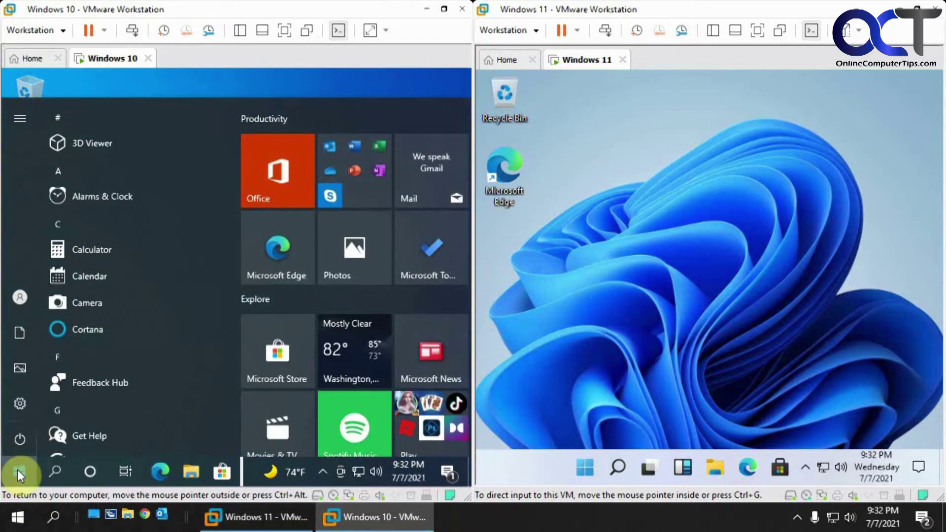
scroll(93, 339, down, 5)
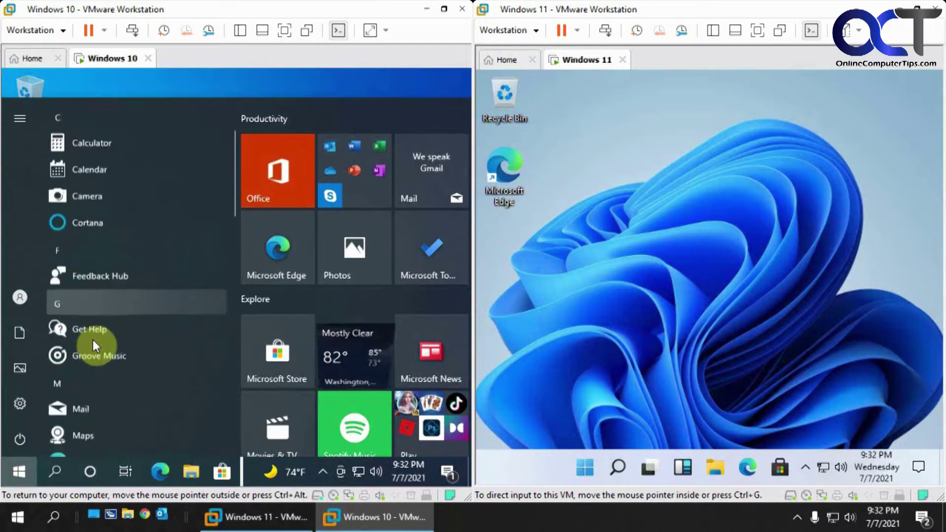
scroll(93, 340, down, 3)
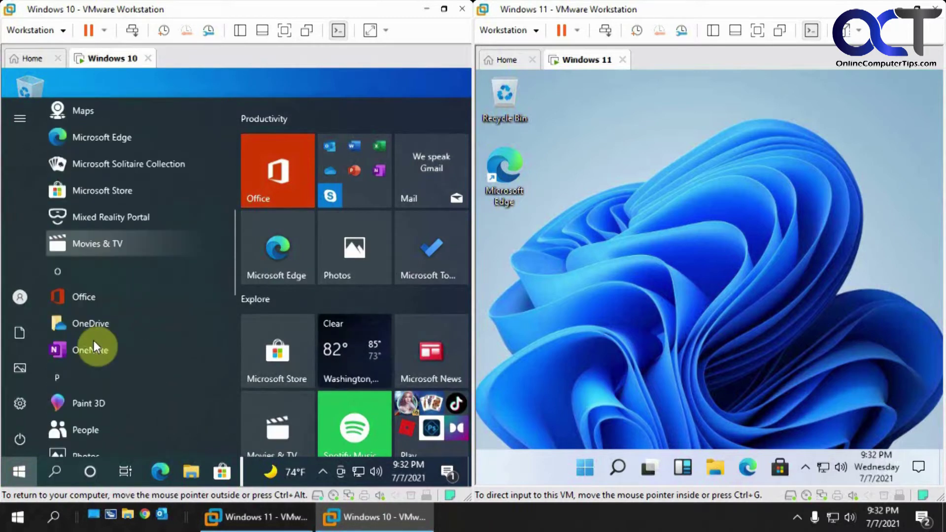
Open the Windows 11 Start menu, page through Pinned apps, and install Spotify
click(577, 305)
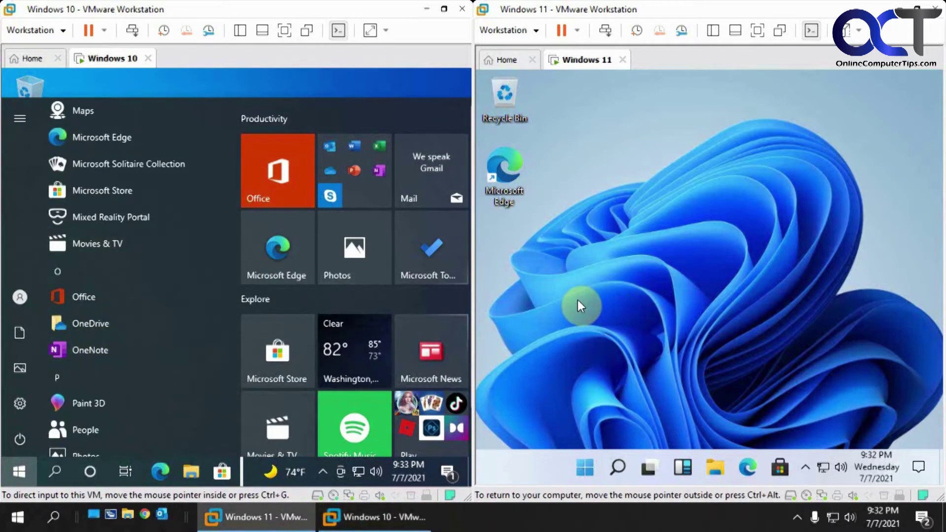
click(583, 468)
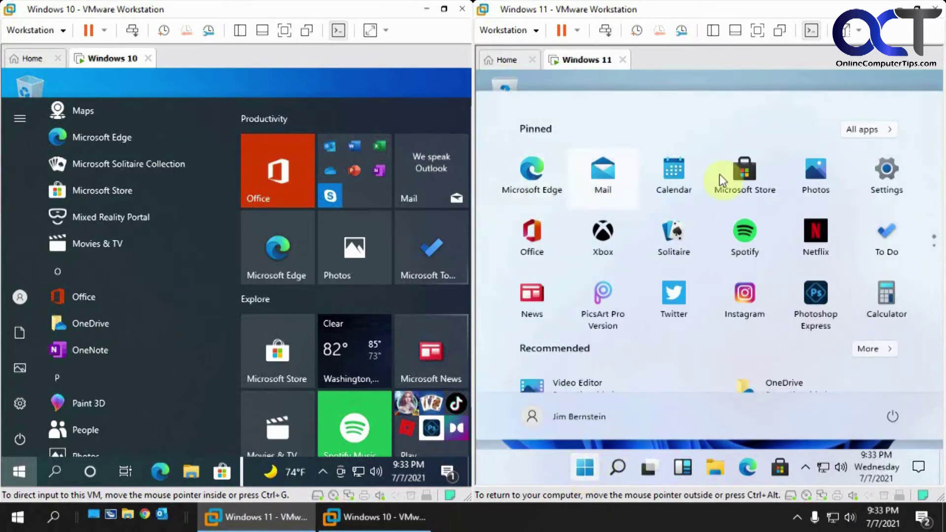
click(934, 257)
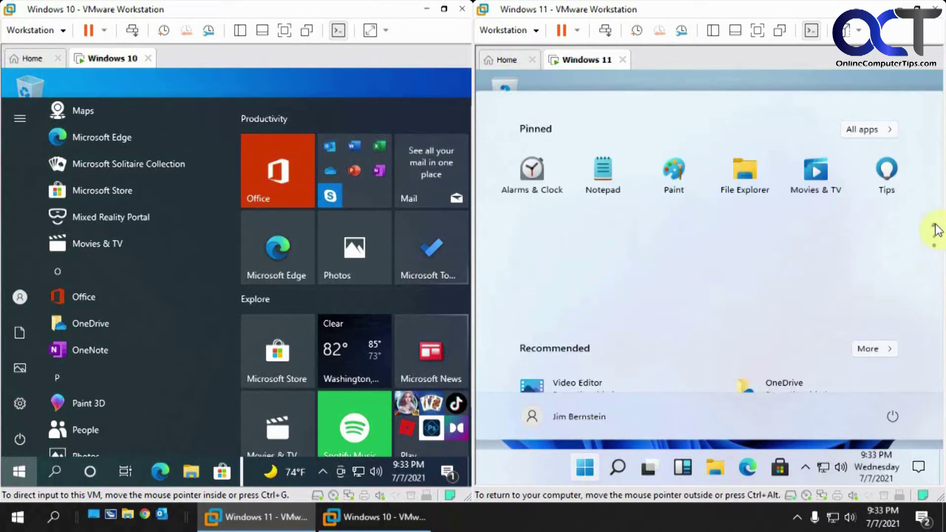
click(934, 225)
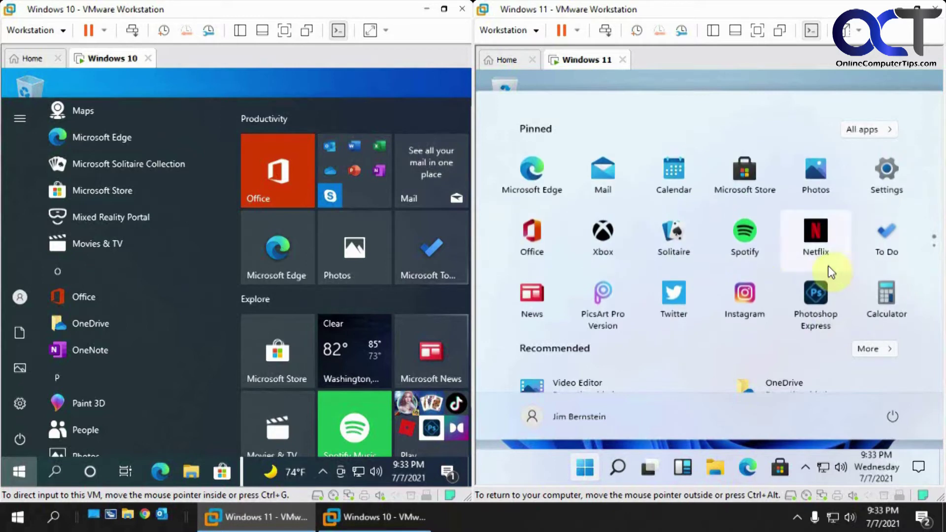
click(744, 238)
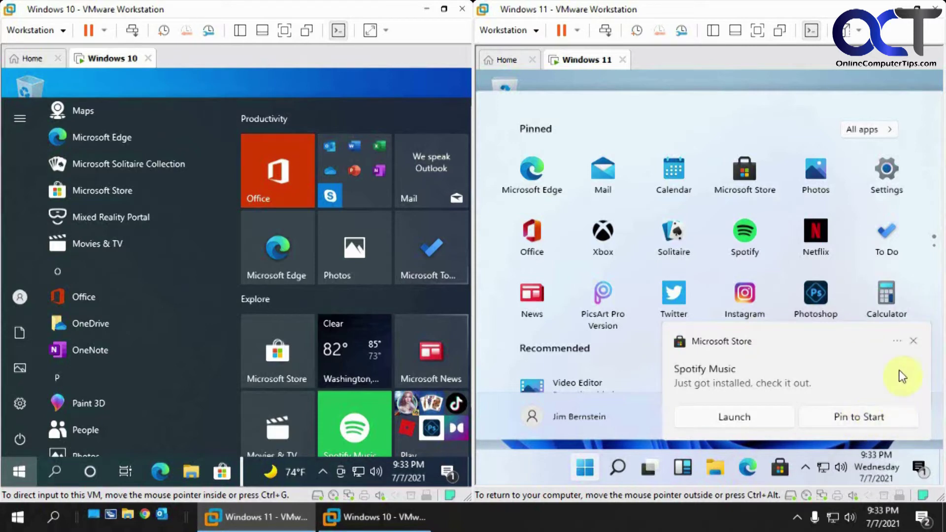
click(912, 341)
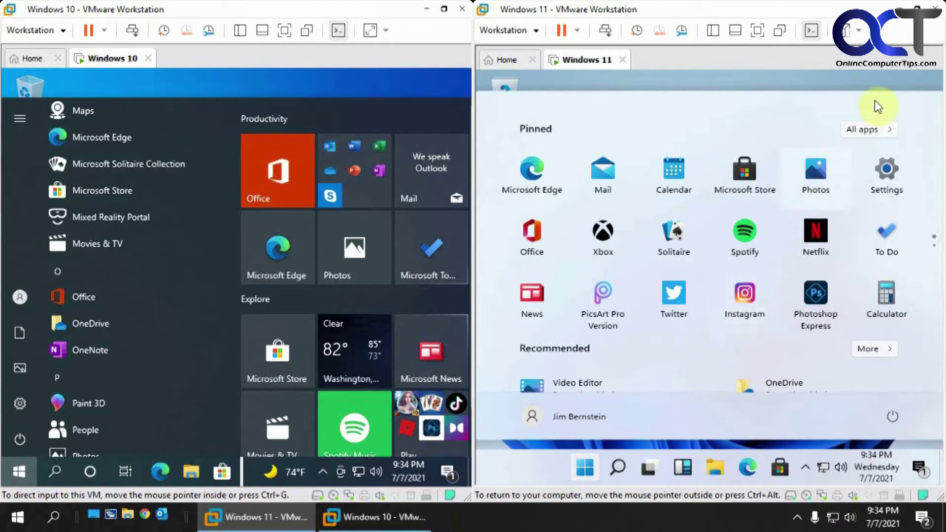
Browse the Windows 11 All apps alphabetical list
click(885, 130)
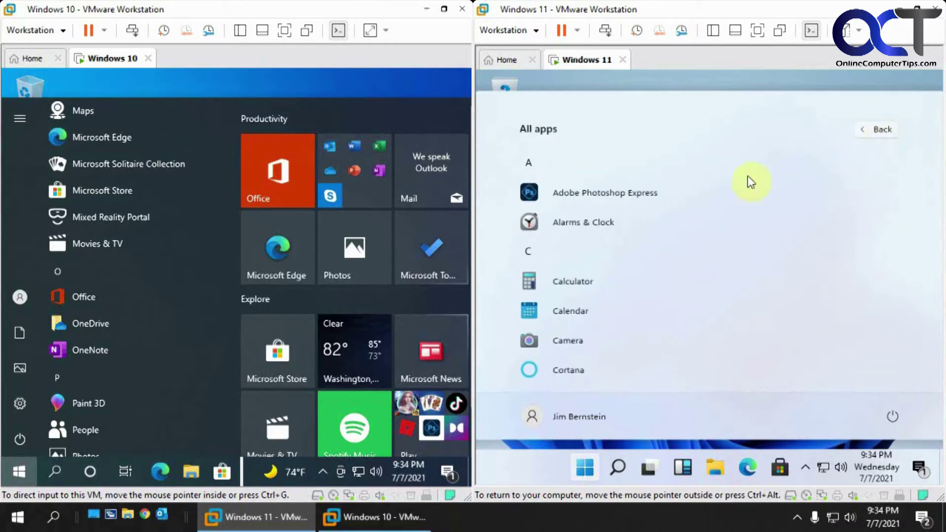
scroll(607, 222, down, 3)
scroll(607, 224, down, 2)
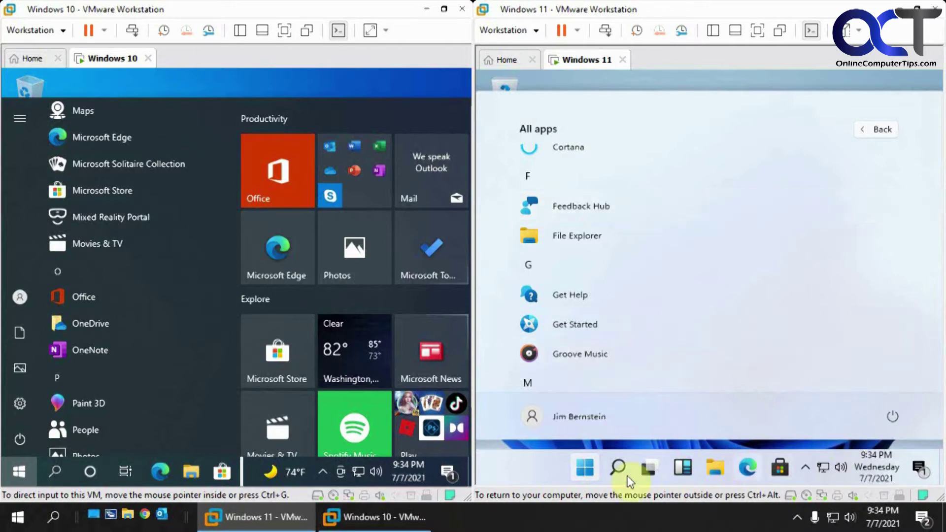
click(580, 472)
Reopen Windows 11 Start, view the sleep, shut down and restart options, then close Start
click(581, 470)
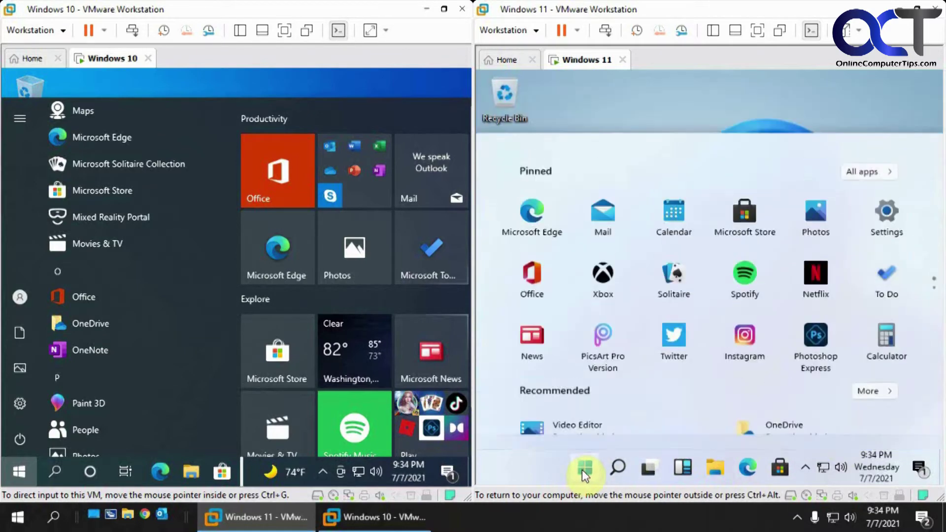
click(582, 469)
click(581, 469)
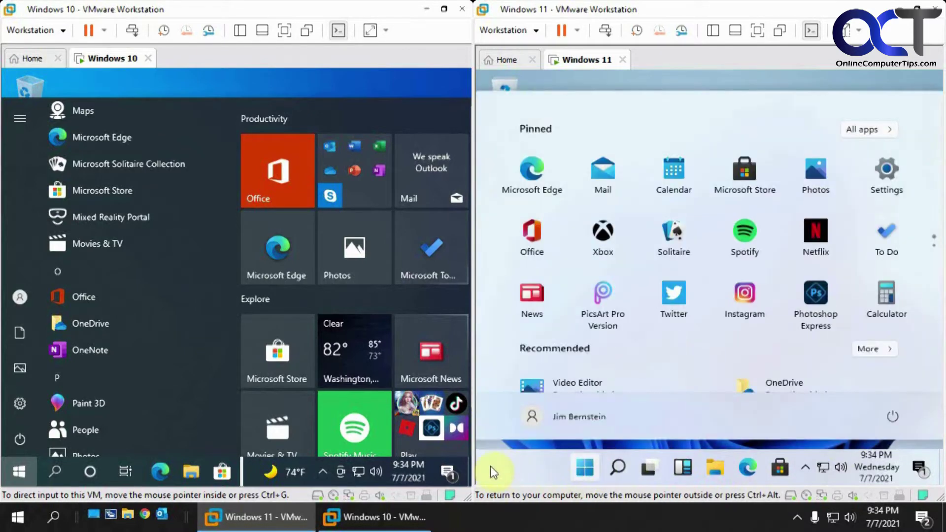
click(891, 419)
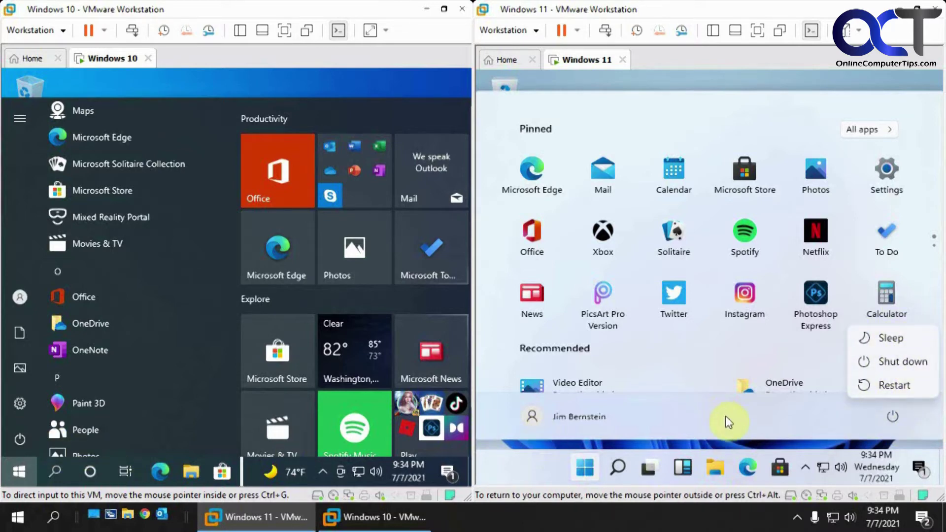
click(743, 330)
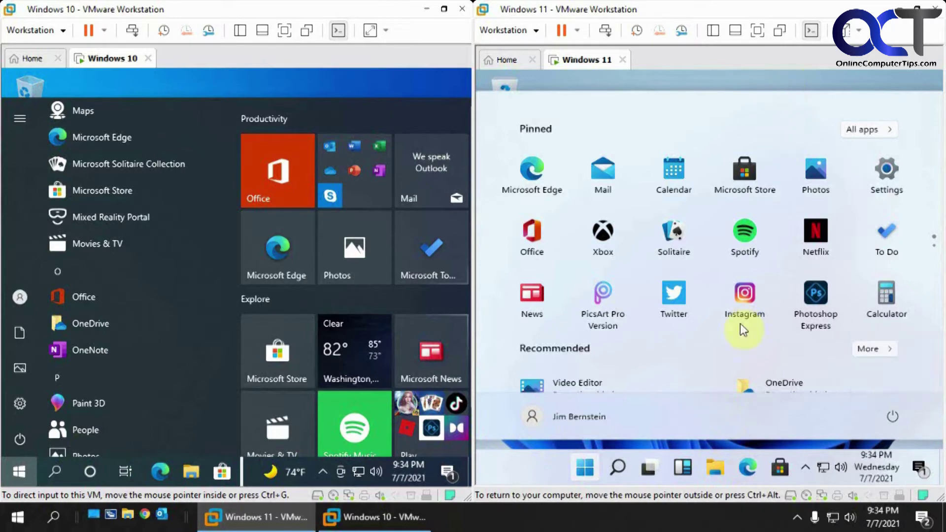
click(588, 471)
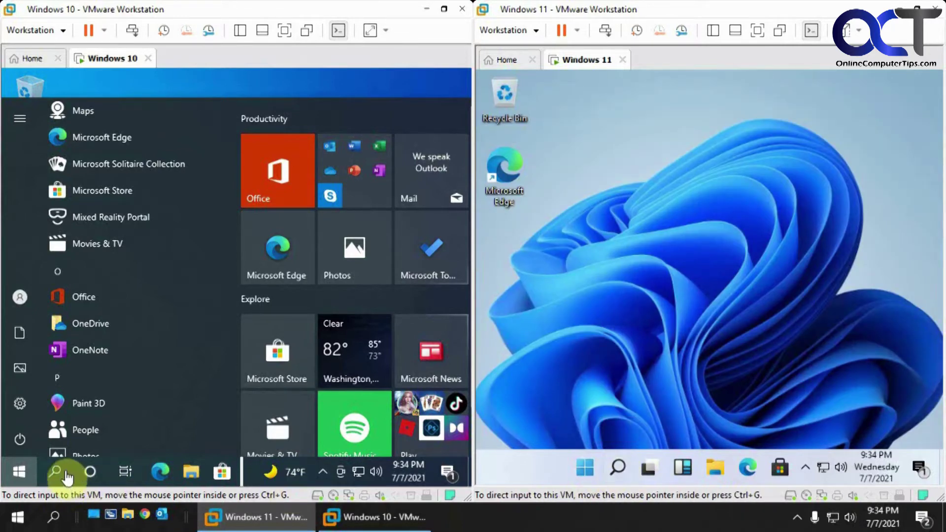
Open and close Task View in Windows 11 and Windows 10, then show the Windows 11 Widgets panel
click(646, 469)
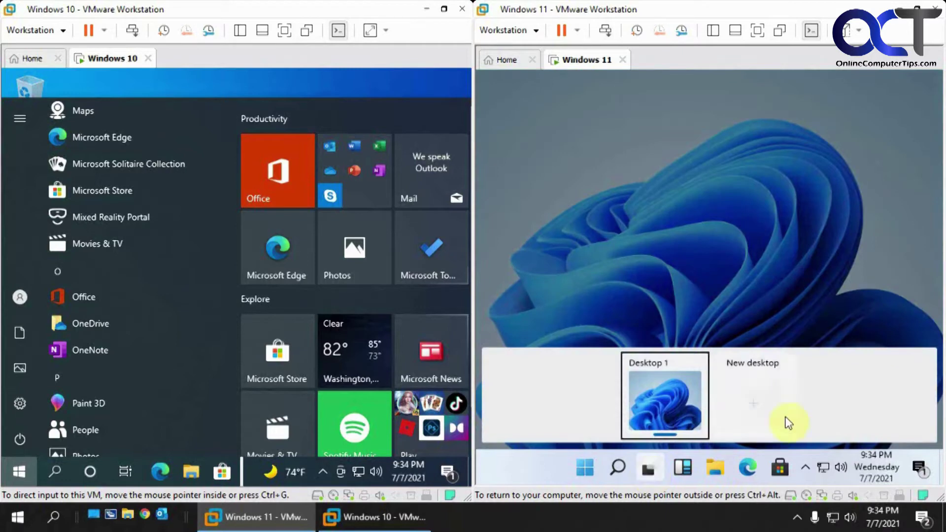
click(130, 472)
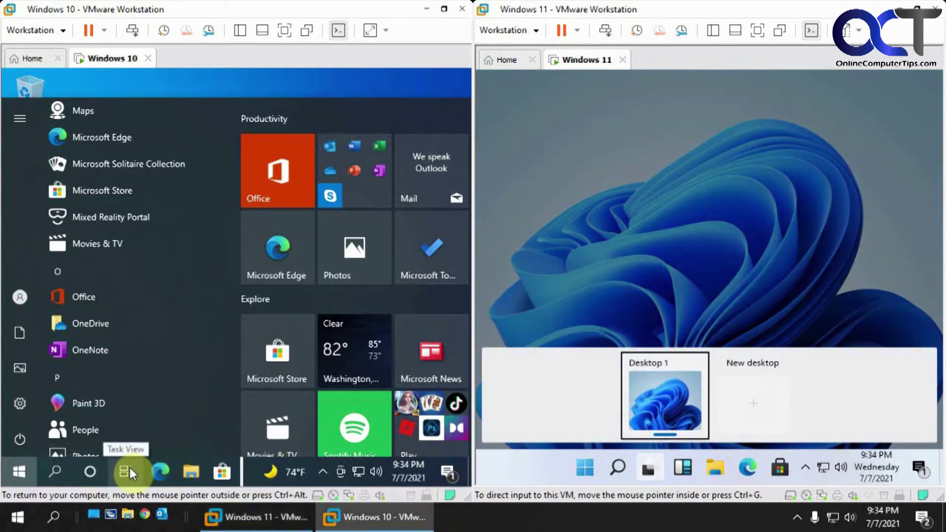
click(129, 469)
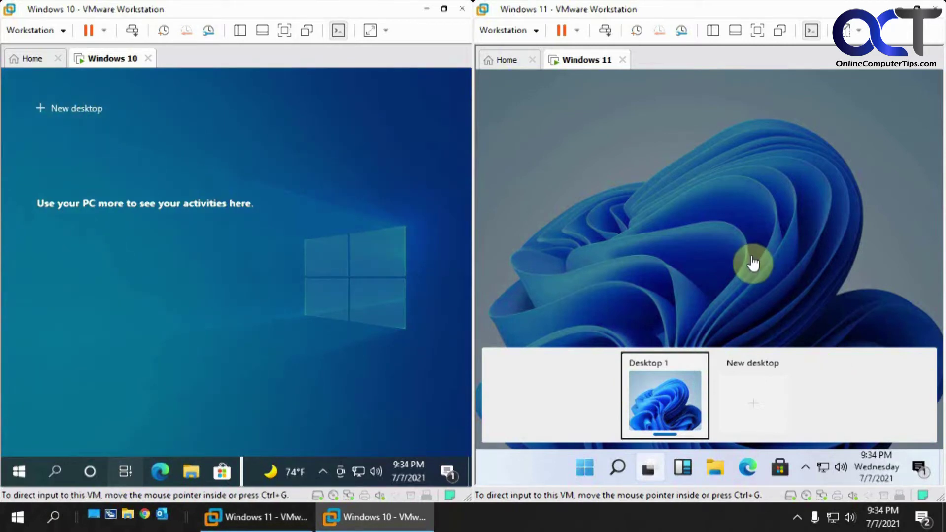
click(123, 471)
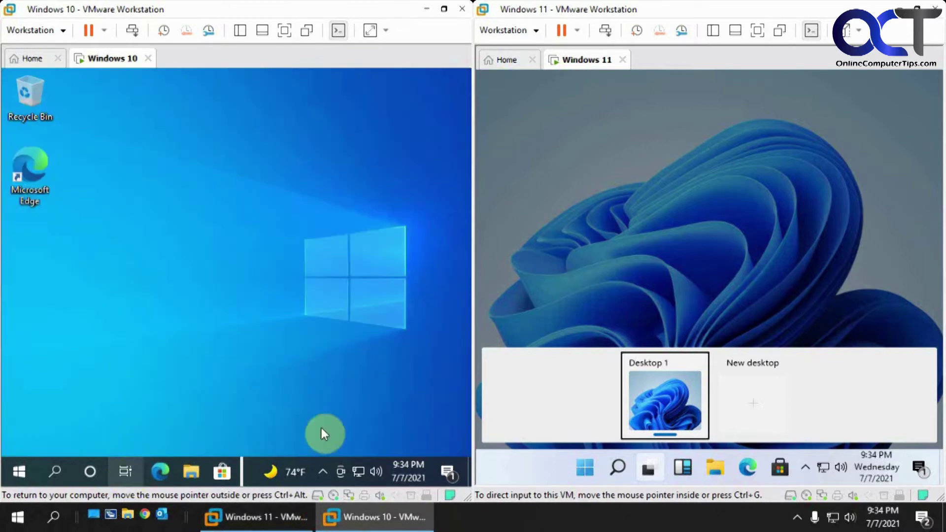
click(722, 294)
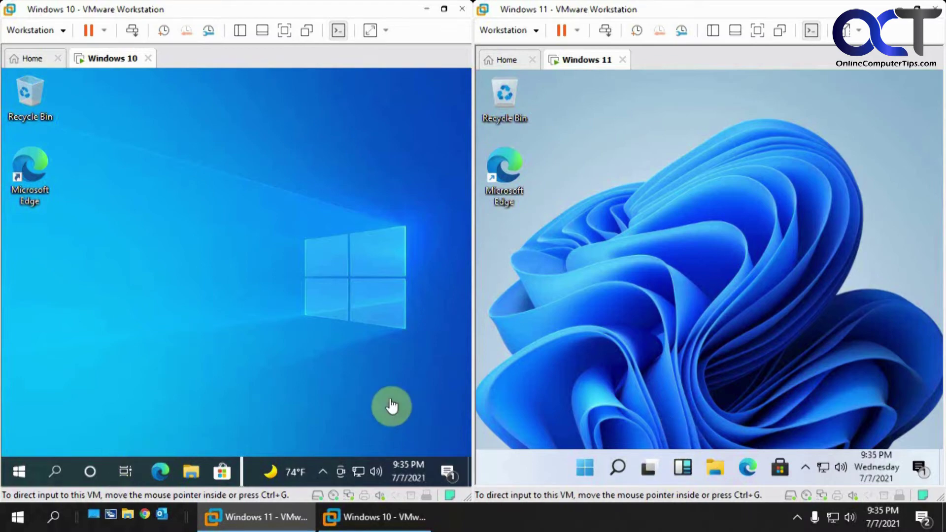
click(682, 467)
scroll(624, 307, down, 5)
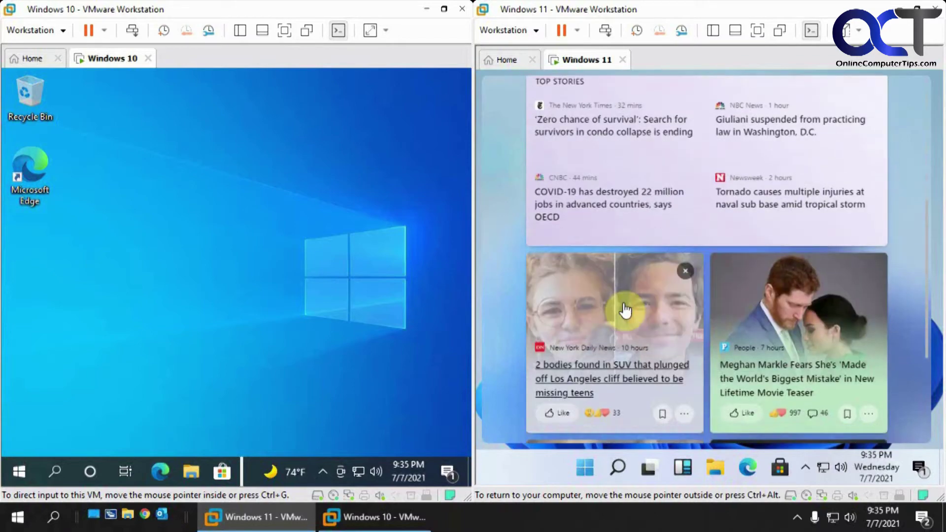
scroll(808, 322, down, 3)
scroll(807, 323, down, 8)
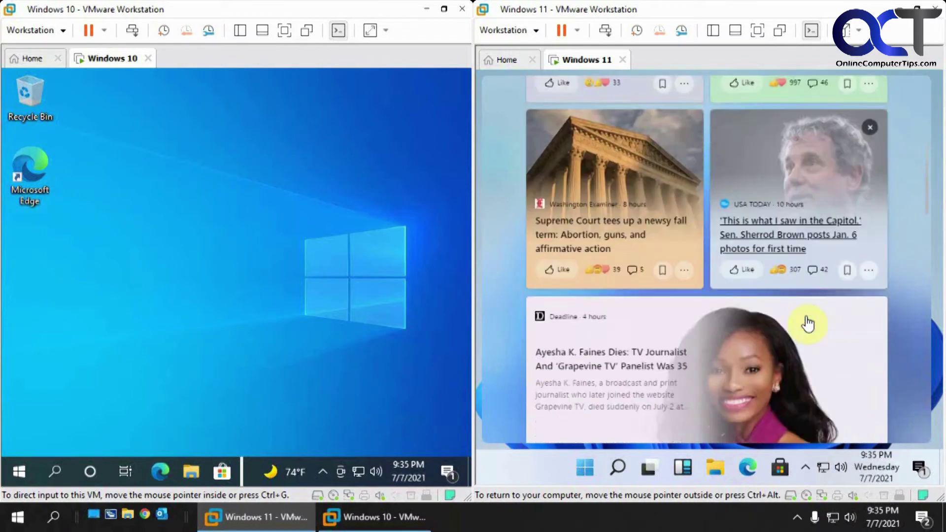
scroll(807, 326, down, 4)
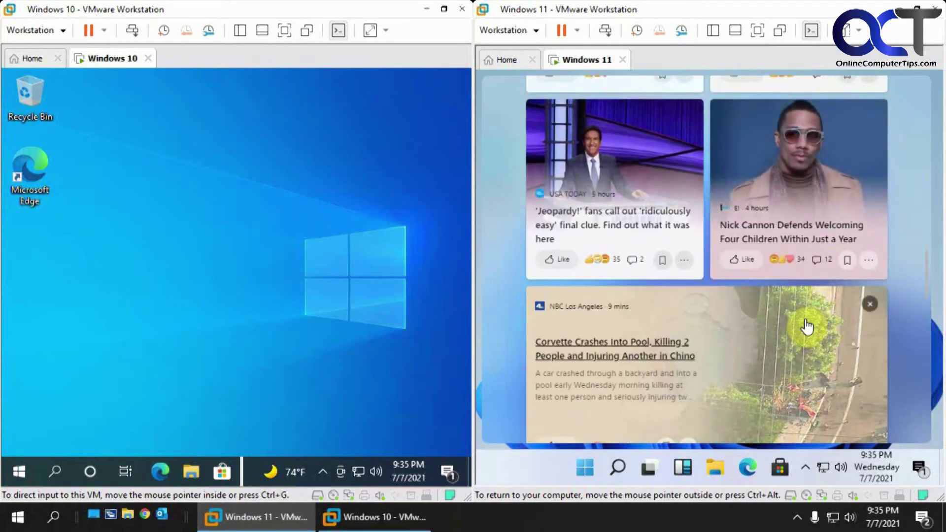
scroll(805, 326, down, 2)
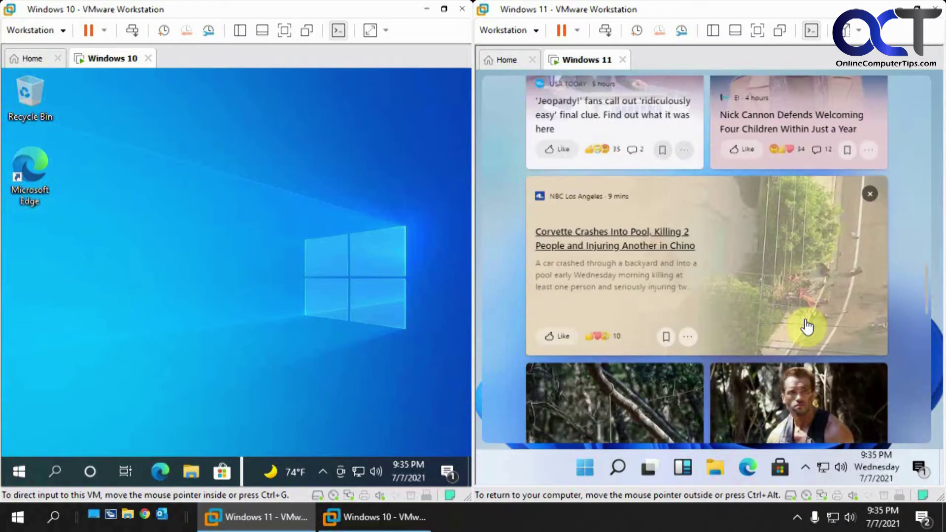
click(938, 136)
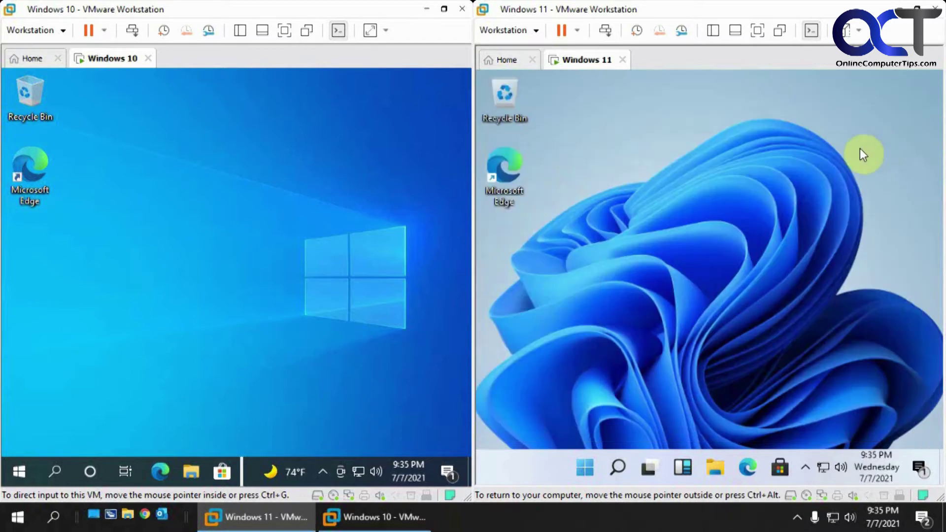
click(712, 471)
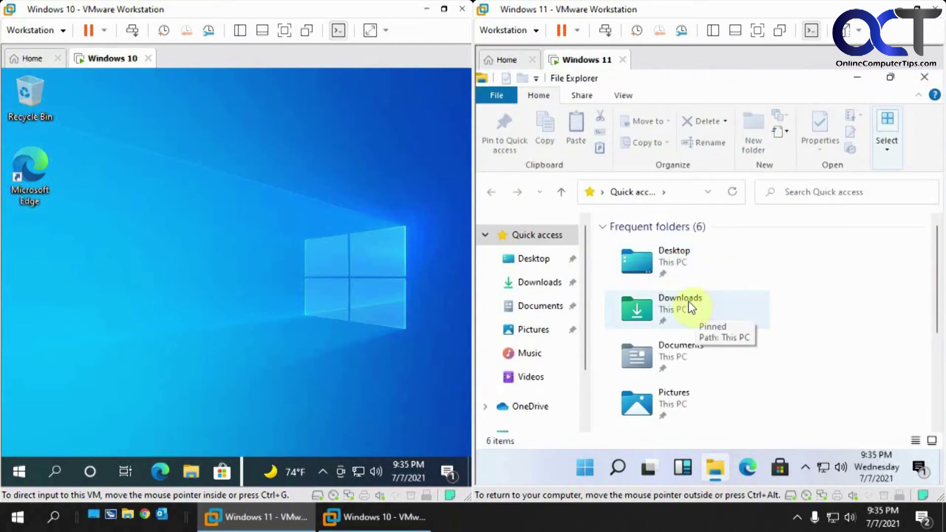
Open File Explorer in Windows 10 and show This PC in both Explorers
click(191, 472)
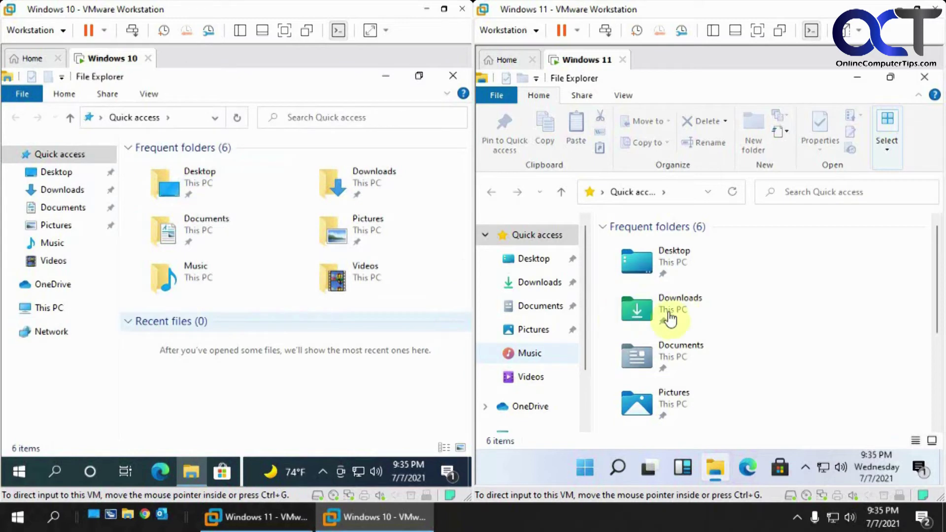
scroll(762, 344, down, 3)
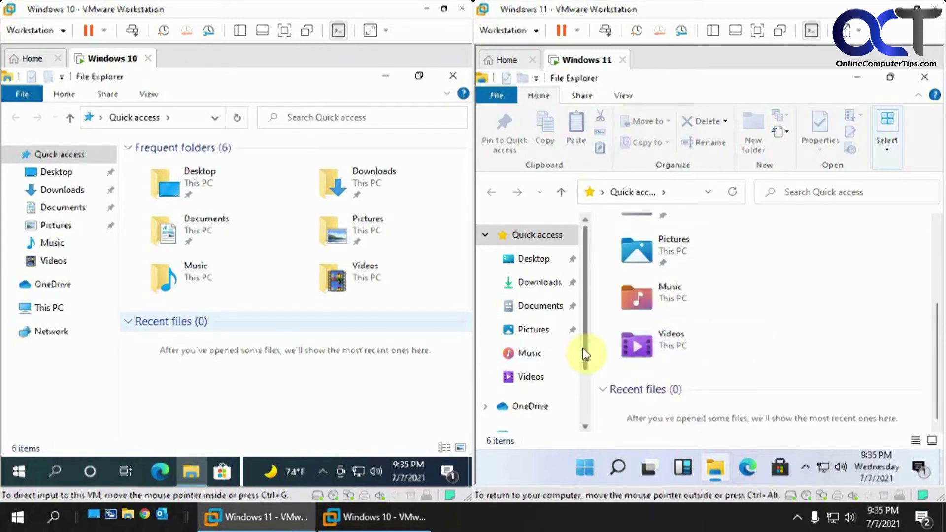
scroll(583, 384, down, 2)
scroll(581, 403, down, 1)
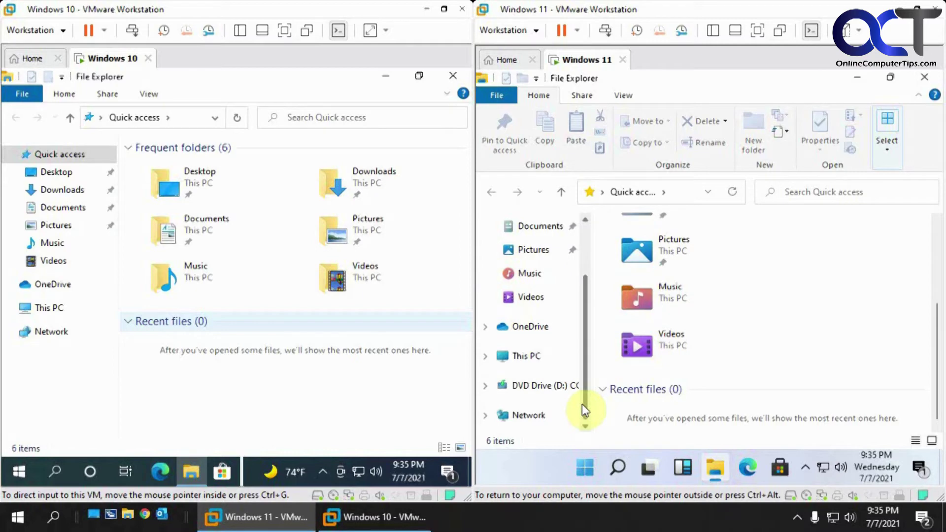
click(526, 359)
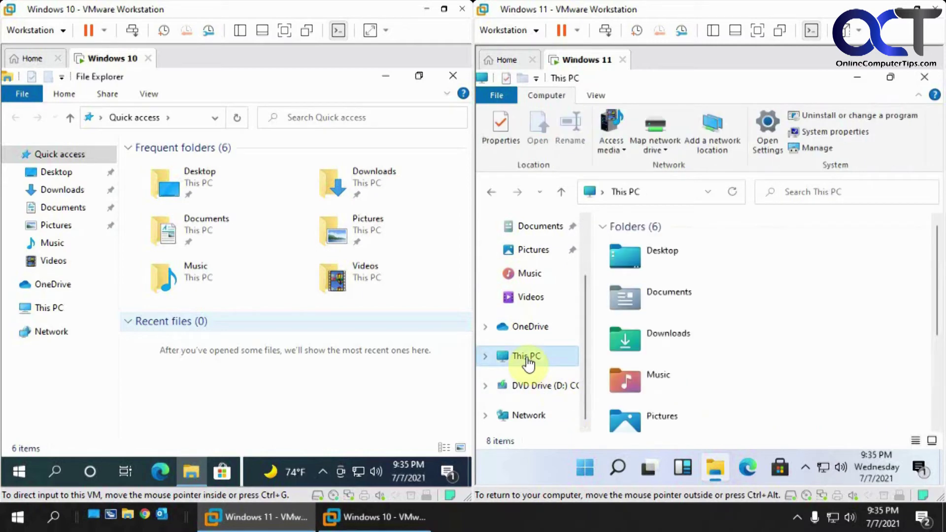
click(56, 309)
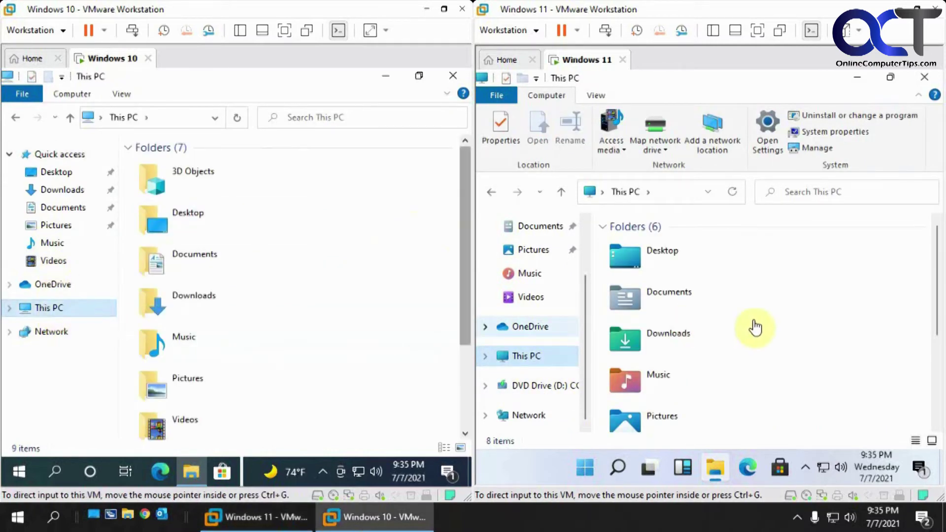
click(564, 361)
scroll(739, 330, down, 3)
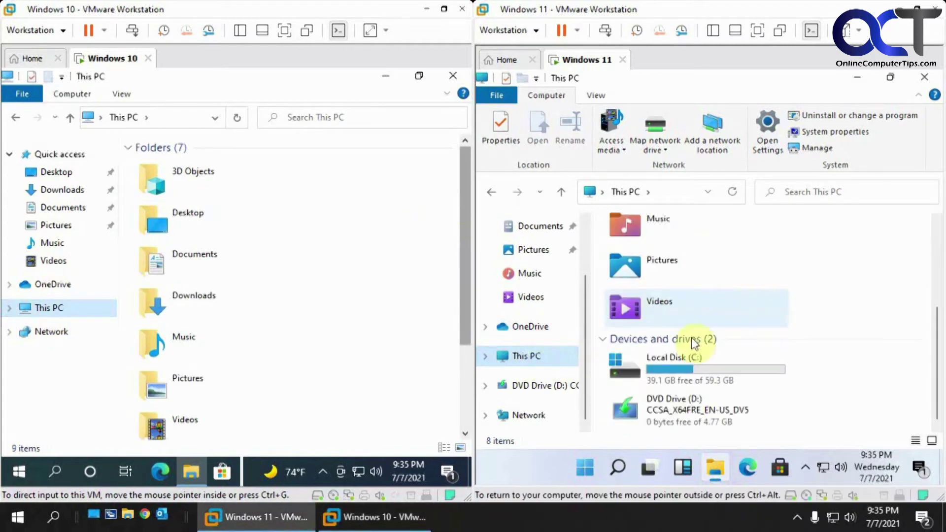
click(391, 336)
scroll(391, 336, down, 3)
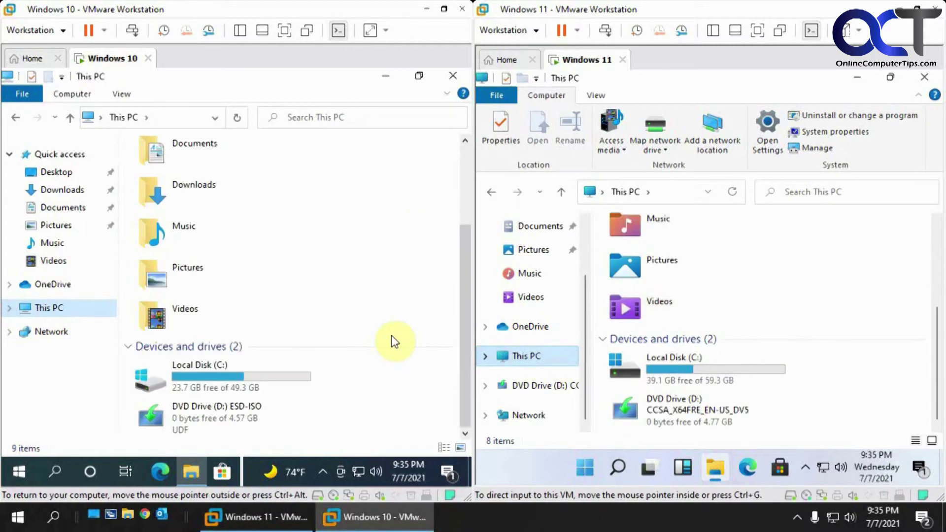
In Windows 11, browse Local Disk (C:) > Program Files > VMware > VMware Tools
click(681, 370)
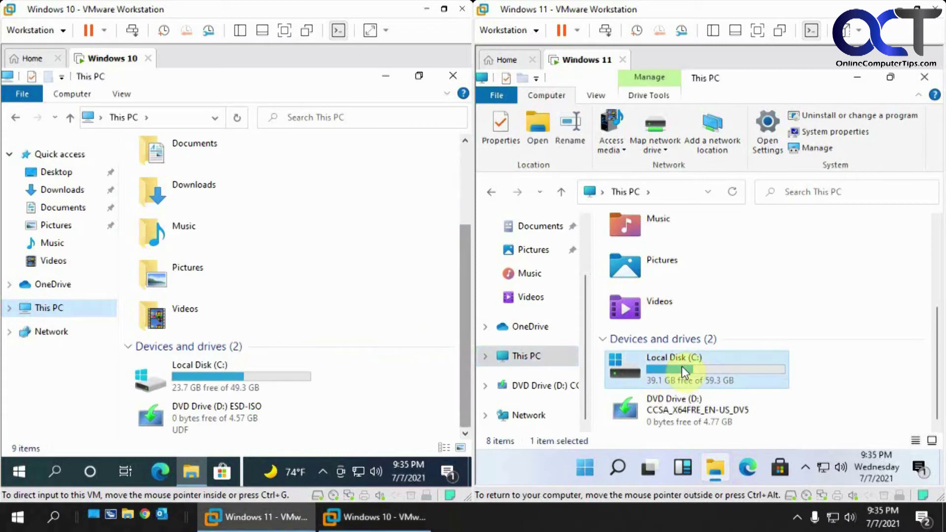
double_click(681, 369)
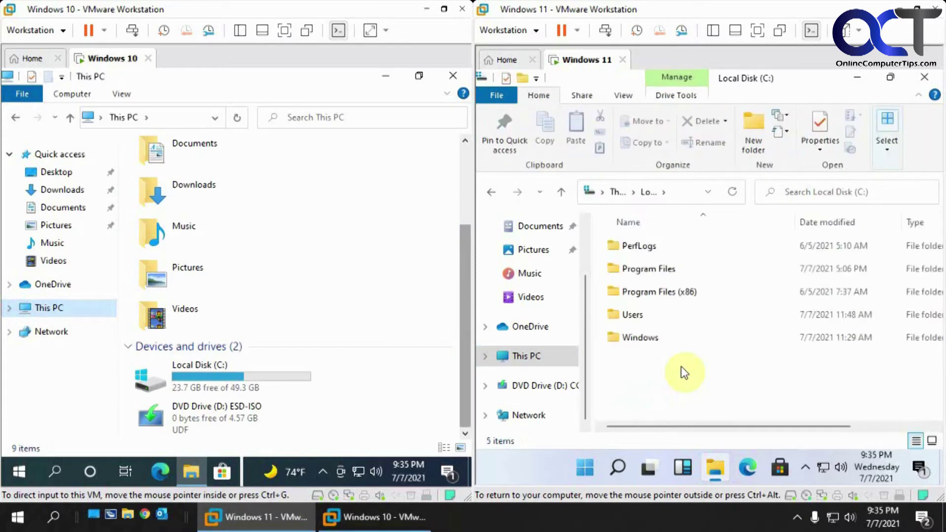
double_click(637, 270)
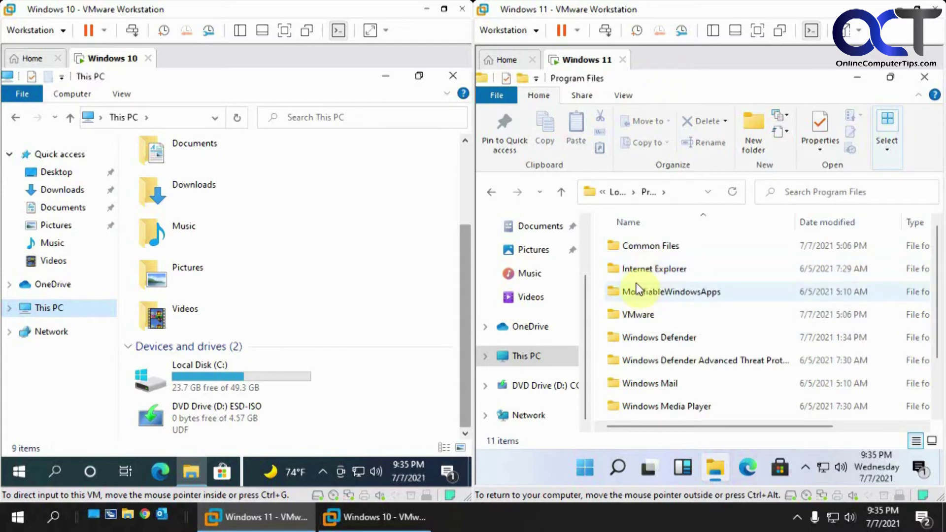
click(652, 293)
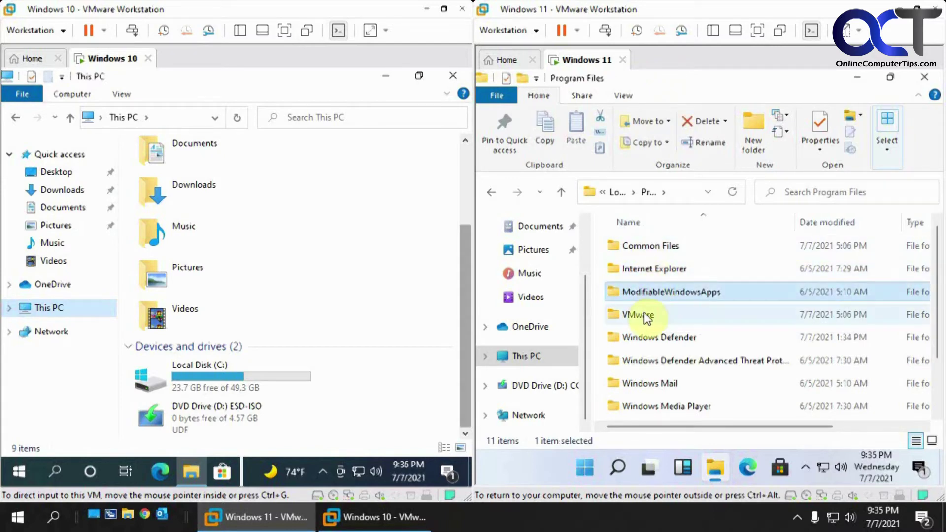
double_click(643, 315)
double_click(647, 247)
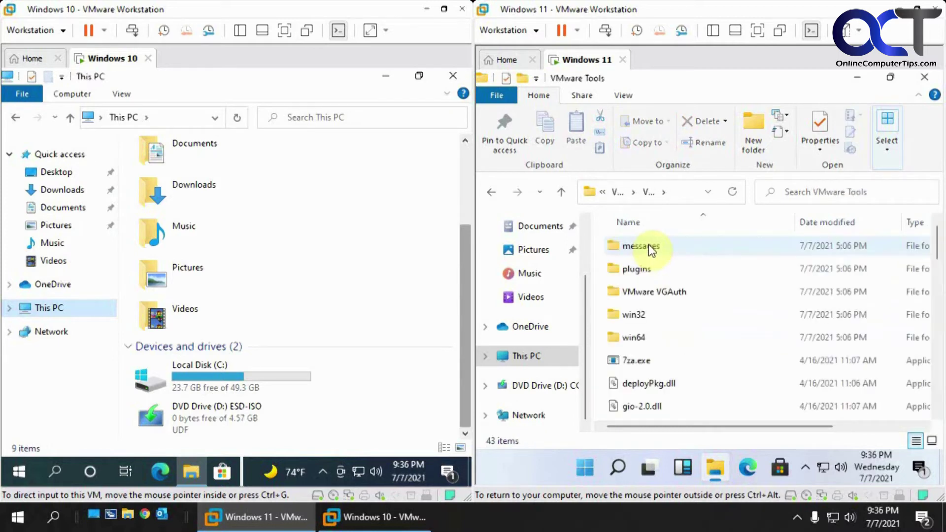
scroll(667, 359, down, 3)
scroll(669, 364, up, 3)
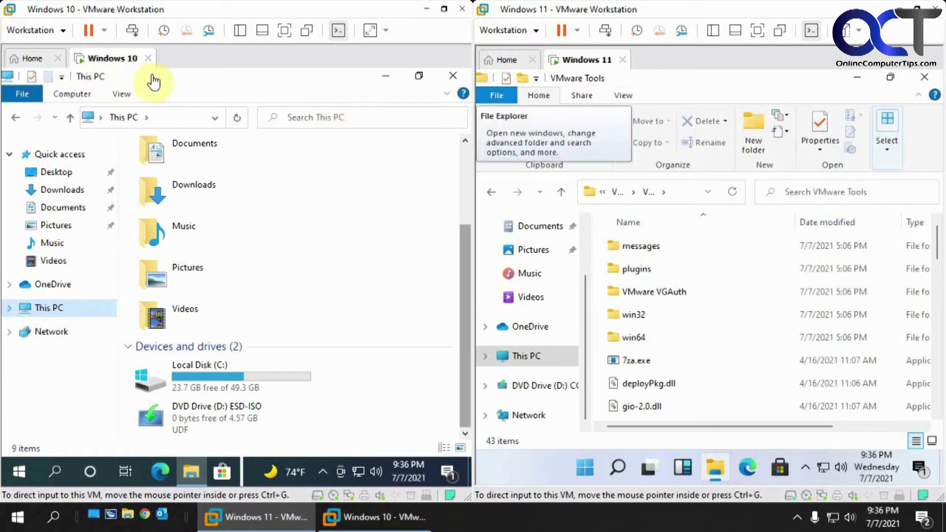
Open the empty Windows 10 Downloads folder, compare both layout menus, and close Windows 11 Explorer
click(228, 383)
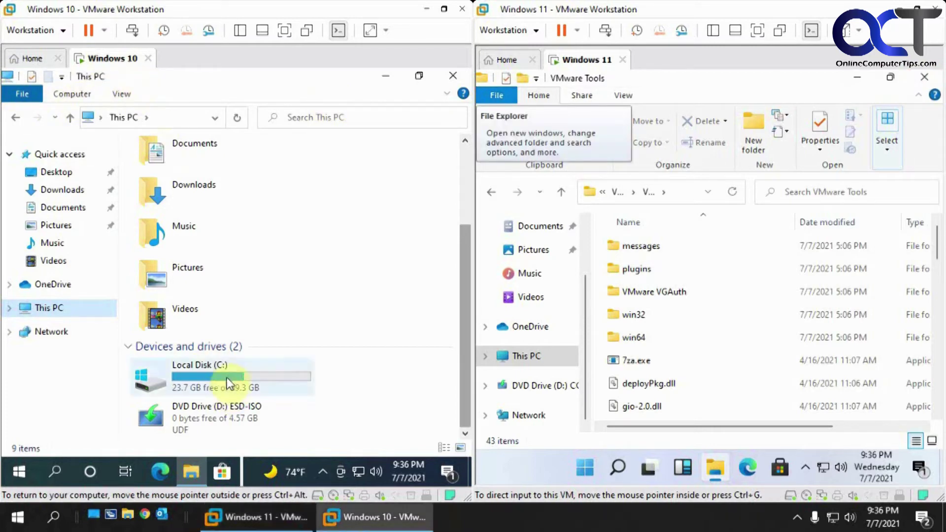
double_click(169, 183)
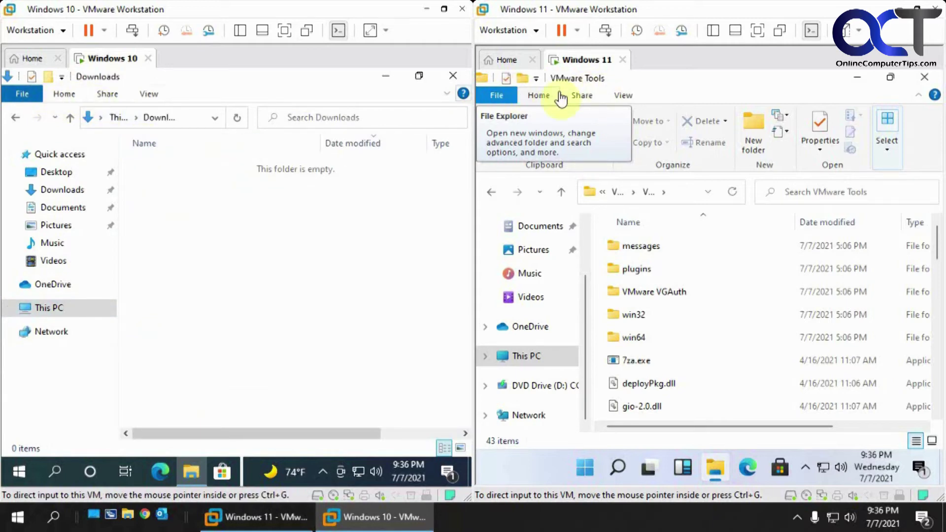
click(623, 95)
click(149, 94)
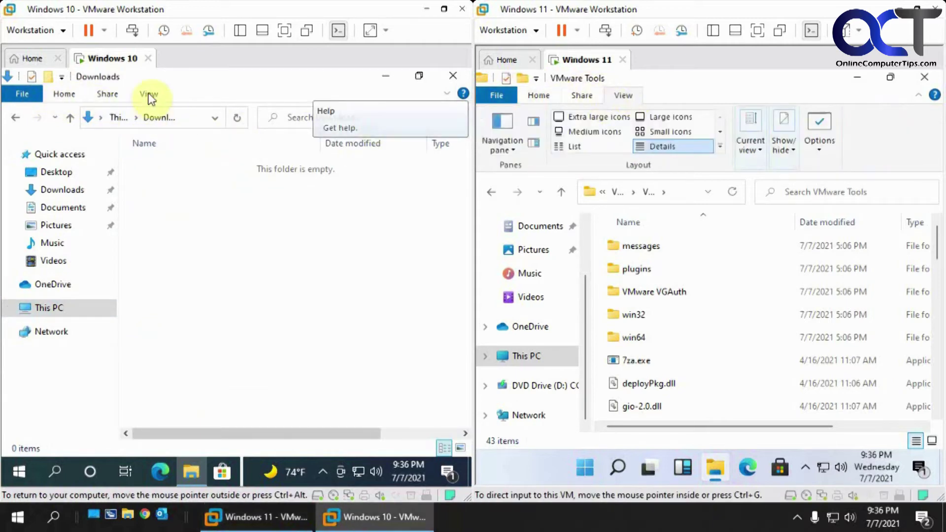
click(149, 95)
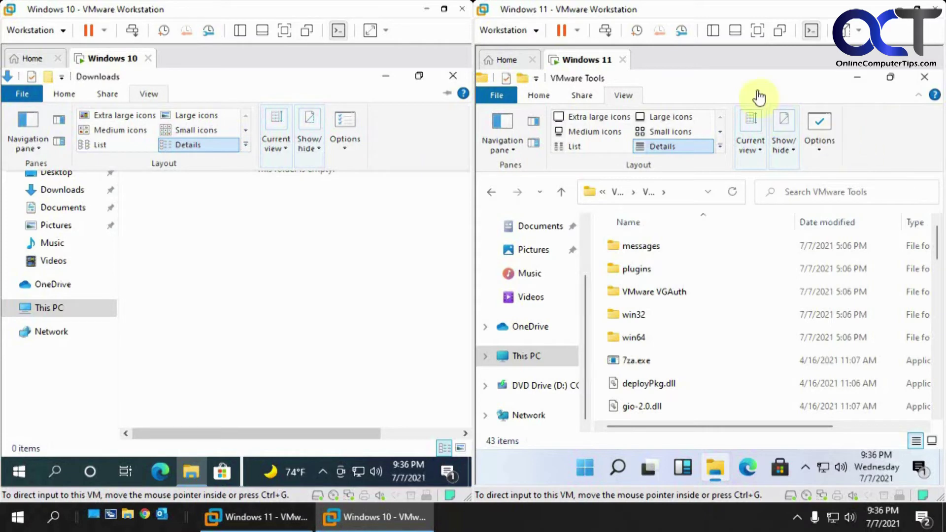
click(924, 77)
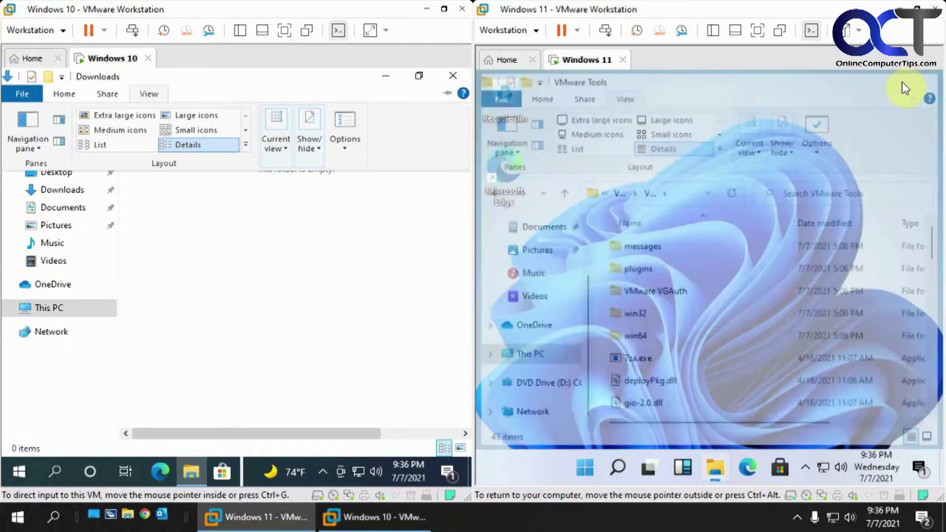
Close the Windows 10 Explorer, then open and close the notification panels in both VMs
click(453, 74)
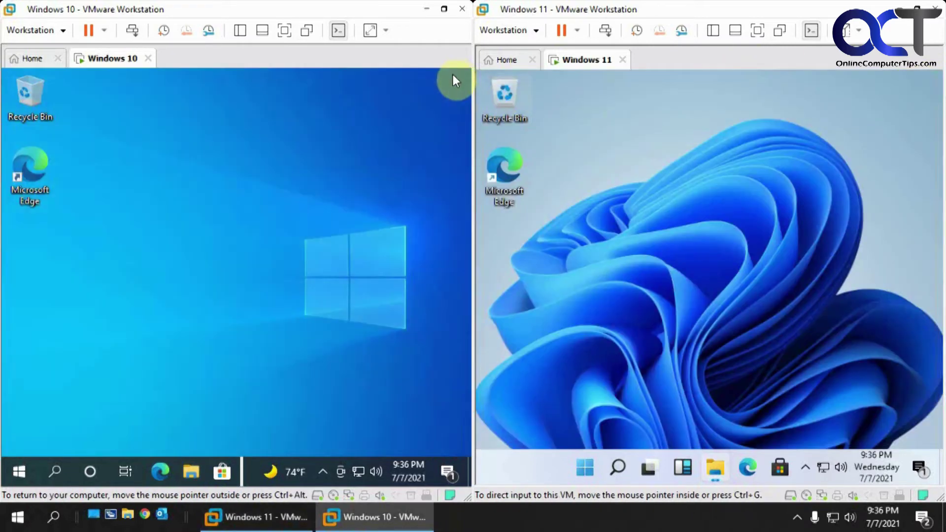
click(448, 471)
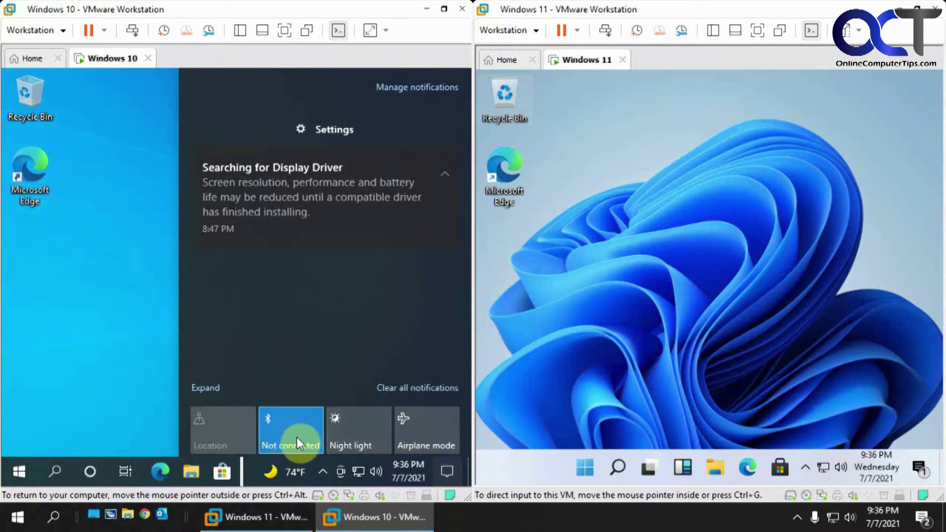
click(926, 474)
click(924, 474)
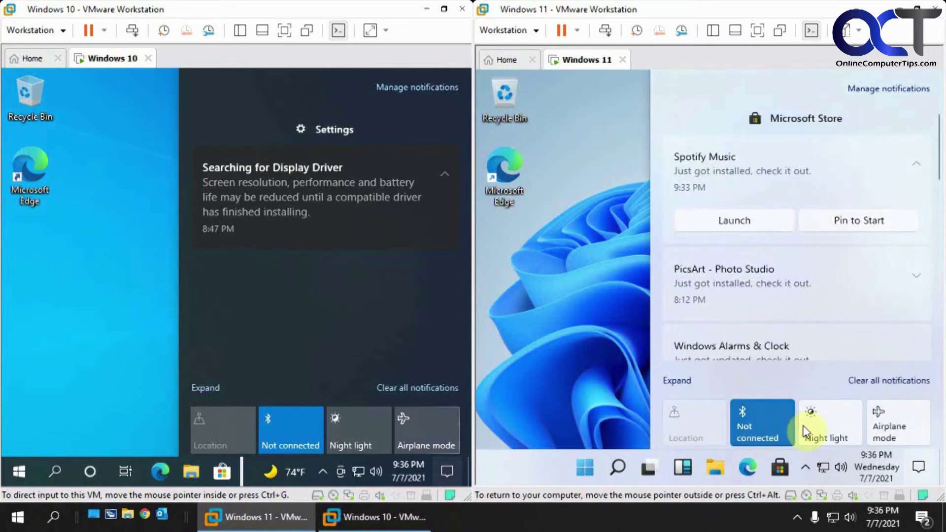
click(599, 380)
click(108, 341)
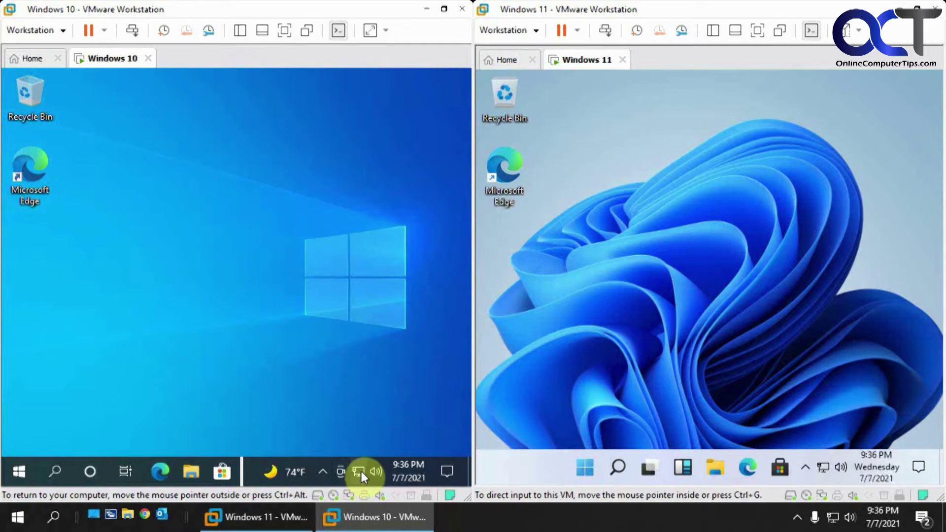
click(360, 471)
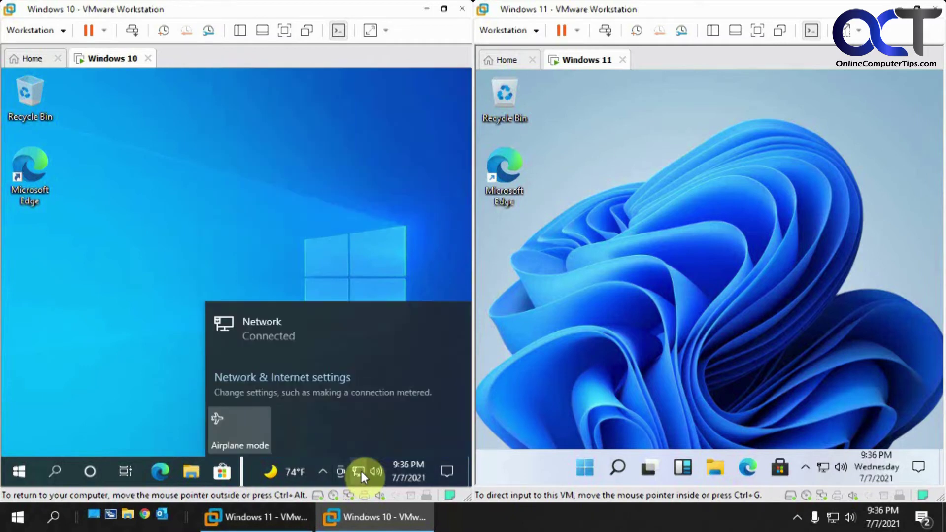
click(822, 468)
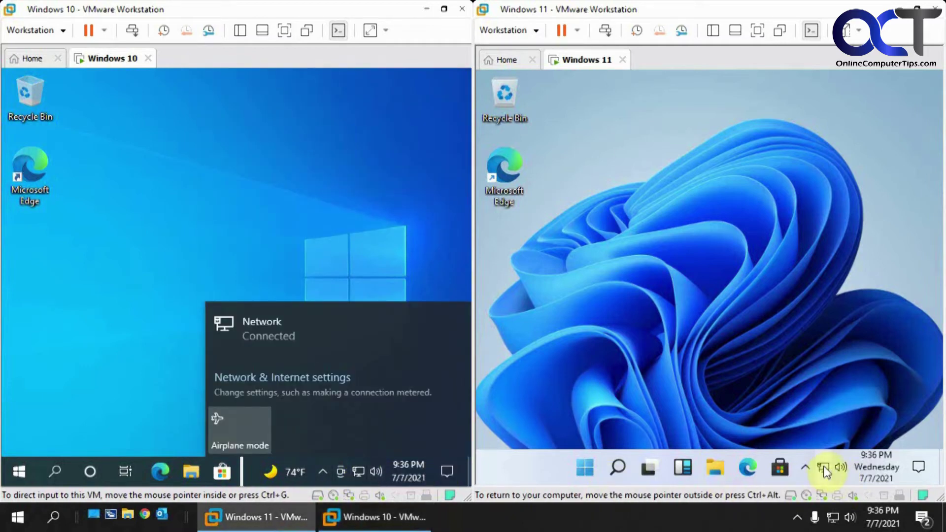
click(596, 260)
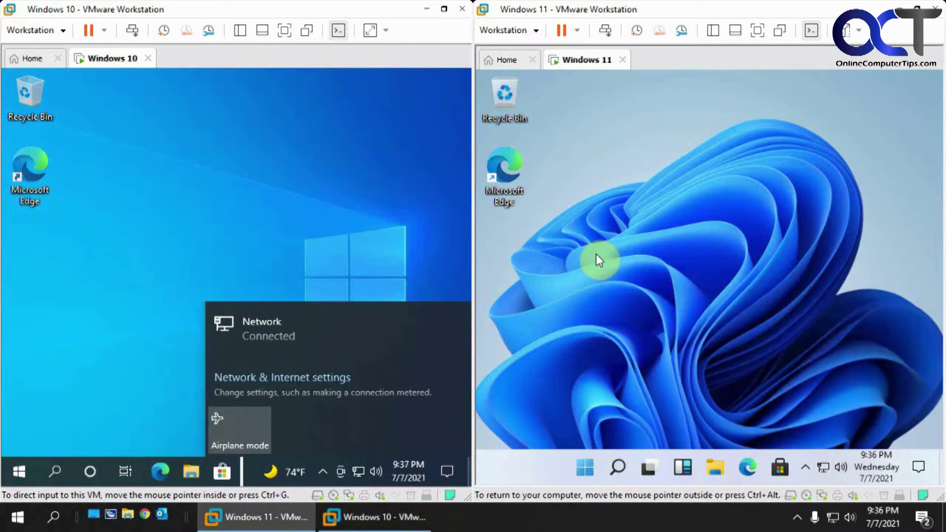
click(327, 228)
click(344, 236)
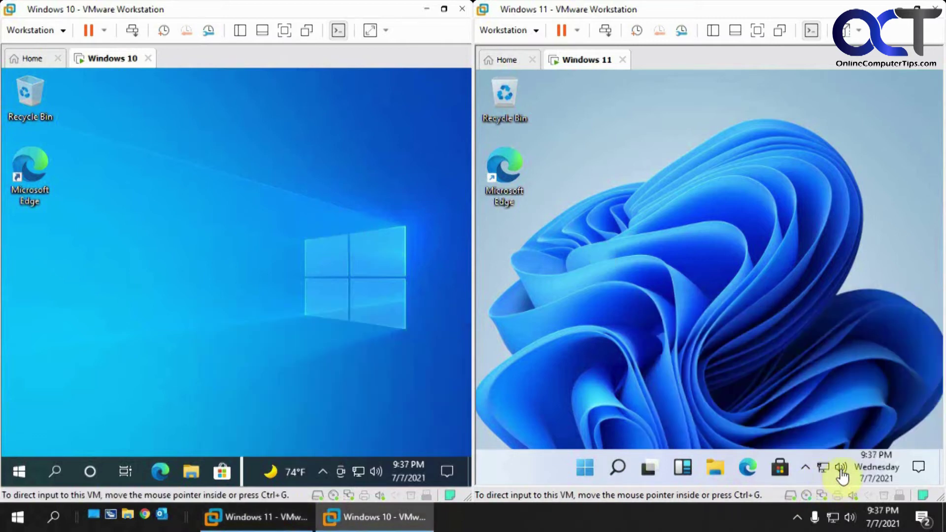
click(841, 467)
click(428, 412)
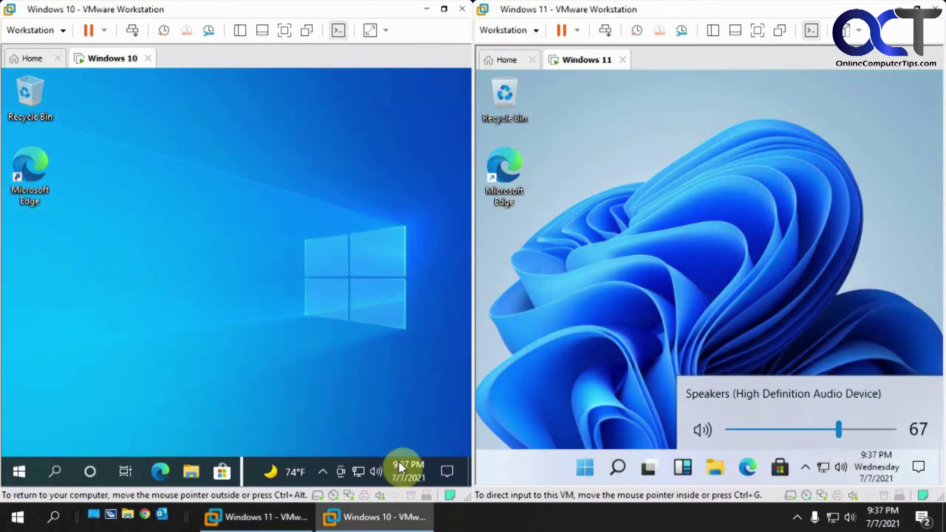
click(377, 470)
click(242, 341)
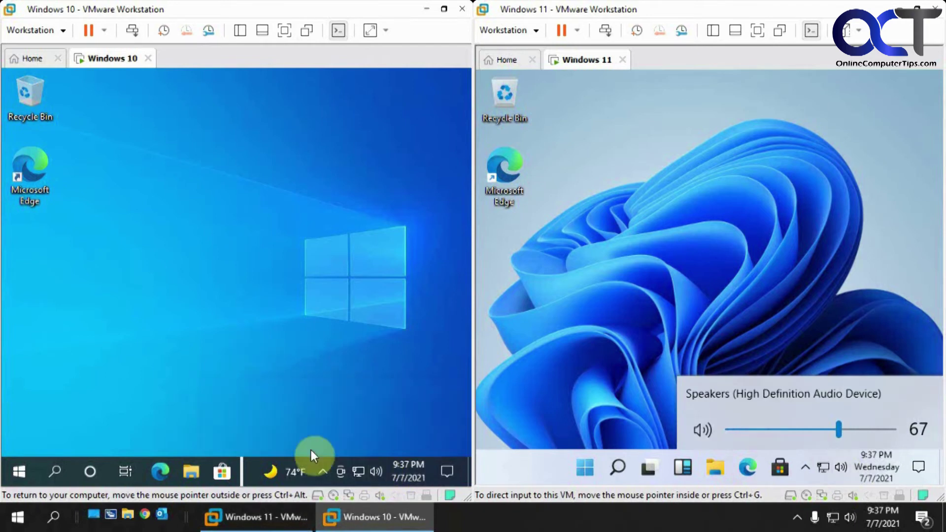
click(323, 470)
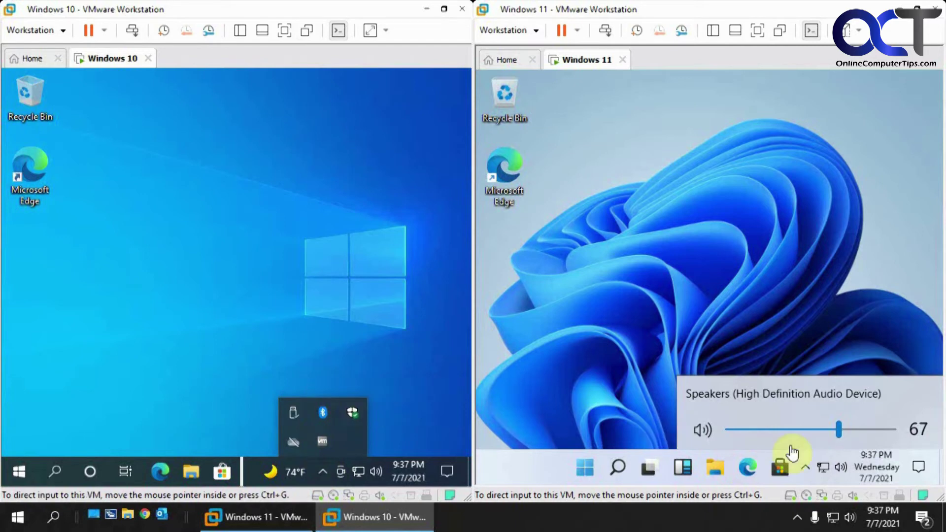
click(804, 466)
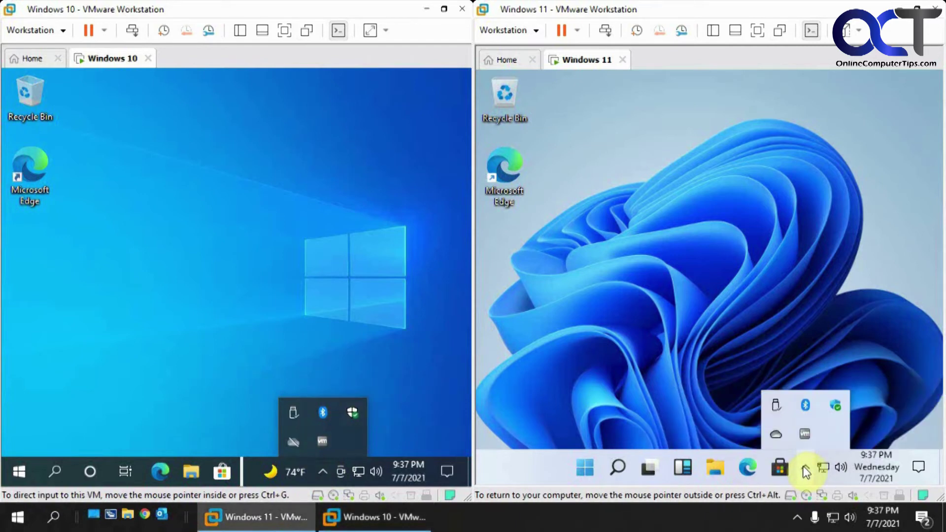
click(665, 341)
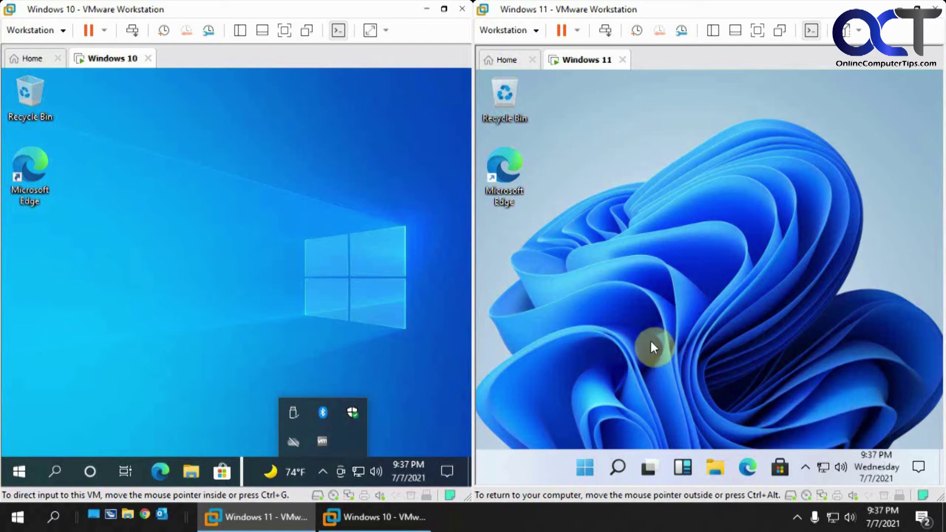
click(390, 320)
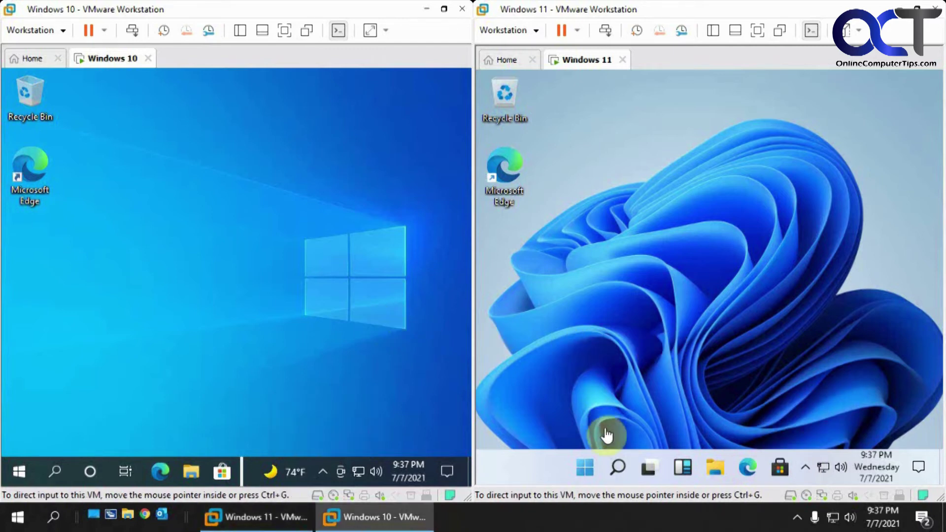
Open Windows 11 search, and open then close Cortana in Windows 10
click(622, 397)
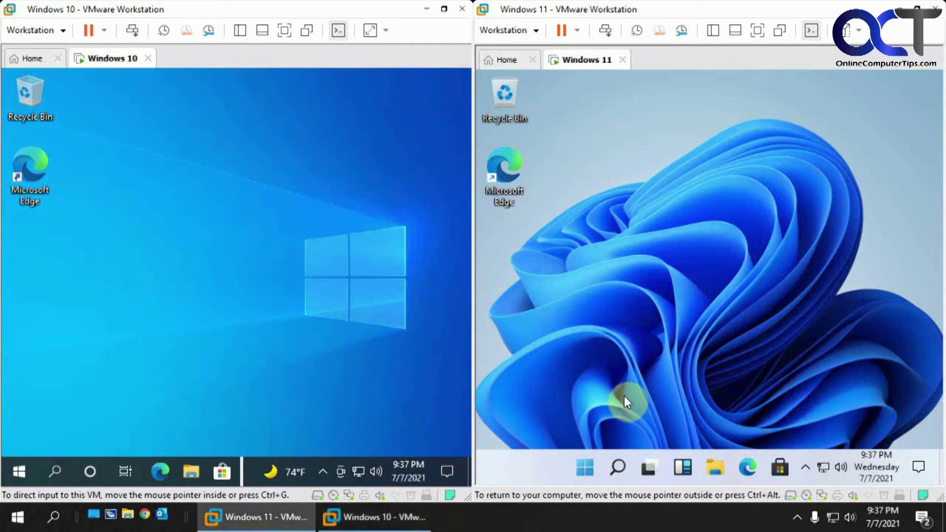
click(617, 467)
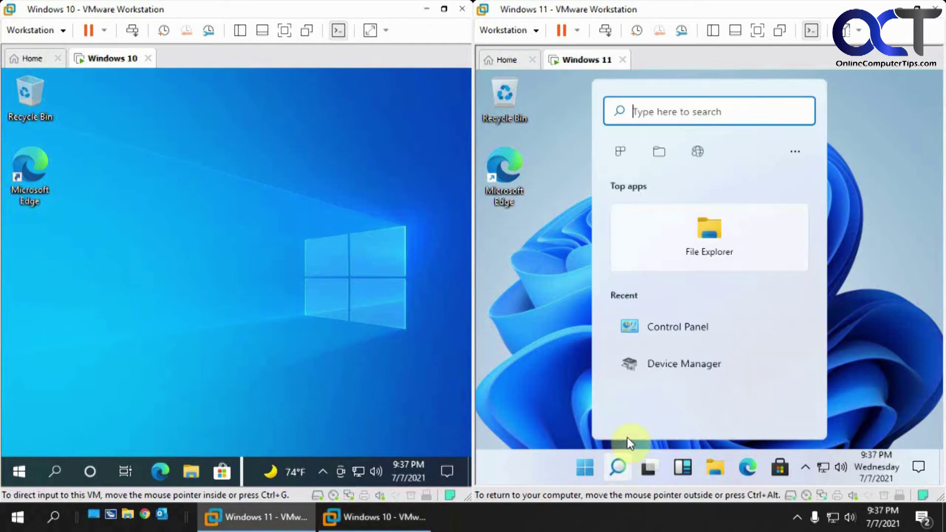
click(92, 471)
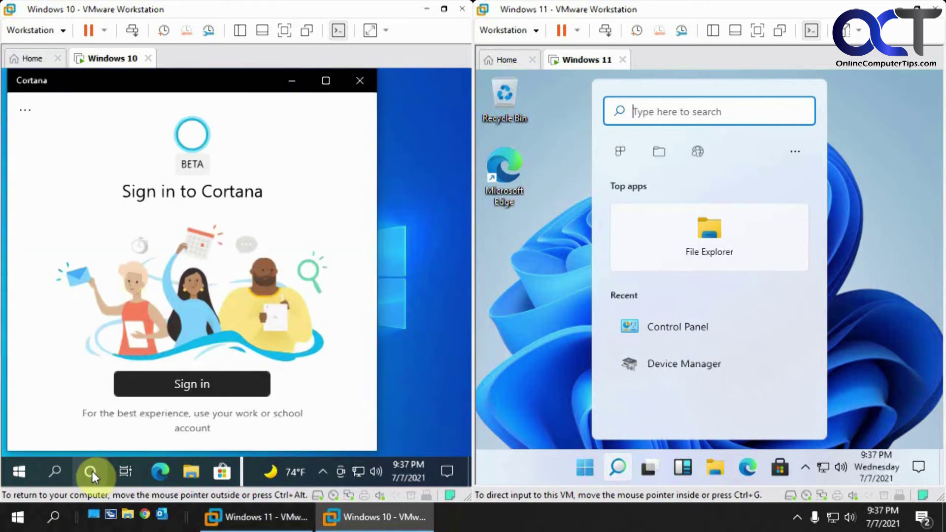
click(93, 472)
Search 'control' in Windows 11, then open and close Control Panel
click(672, 112)
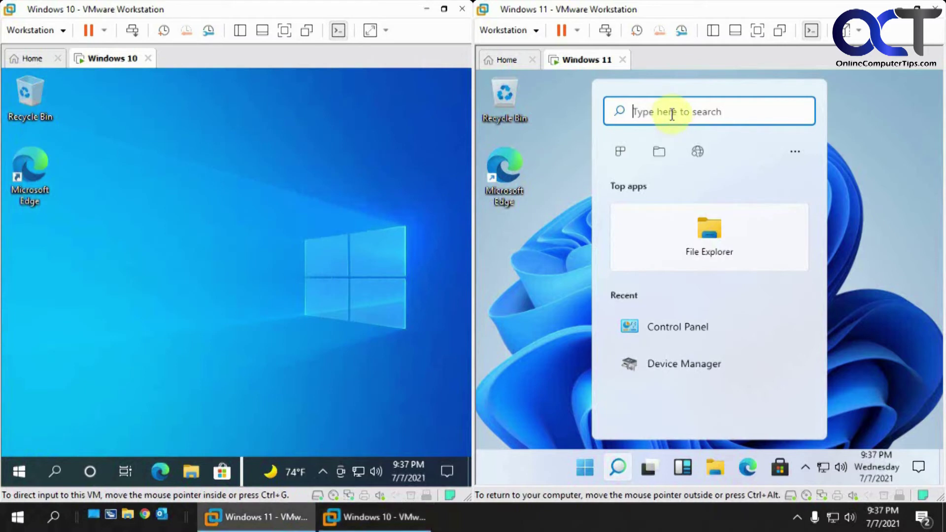
text(control)
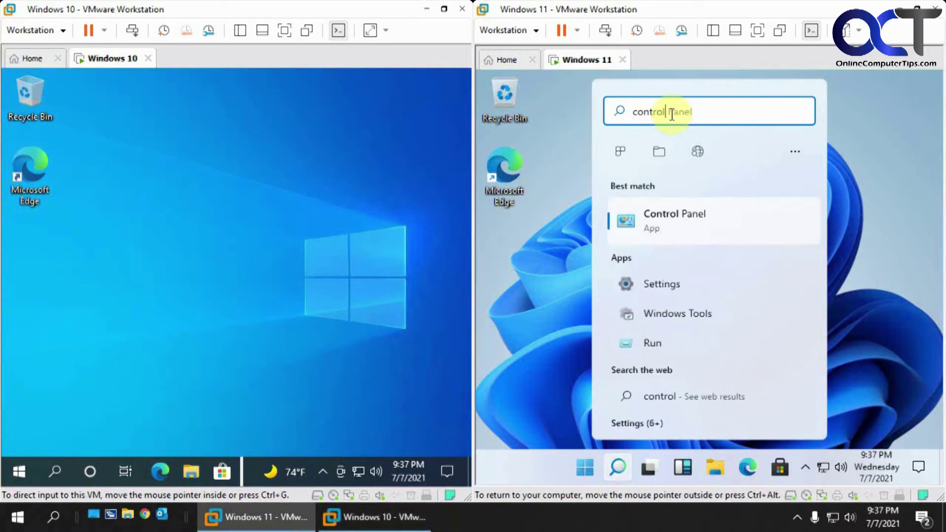
click(656, 216)
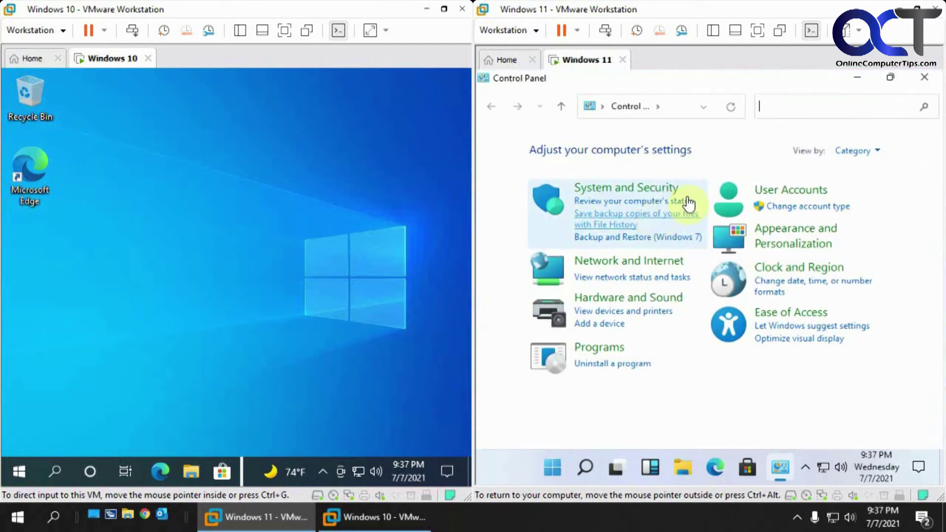
click(924, 77)
Open Device Manager from Windows 11's recent search items, then close it
click(617, 468)
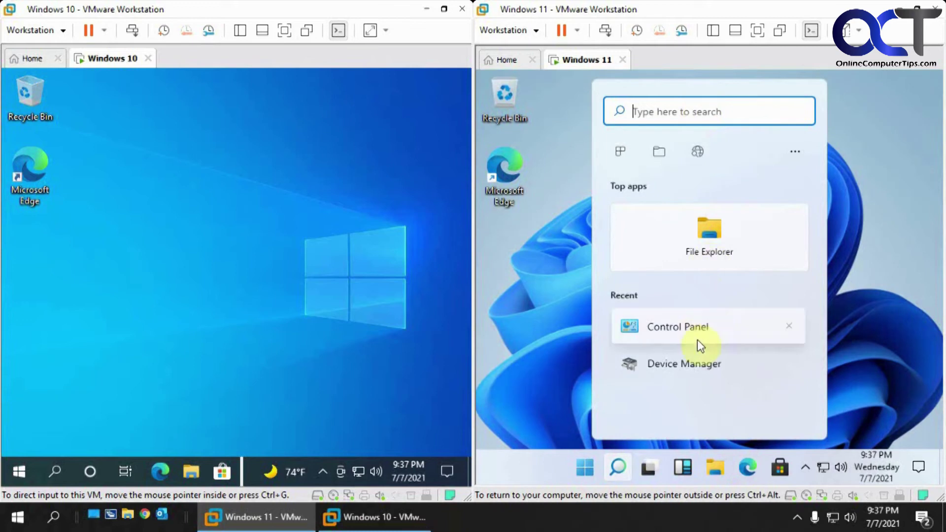
click(685, 368)
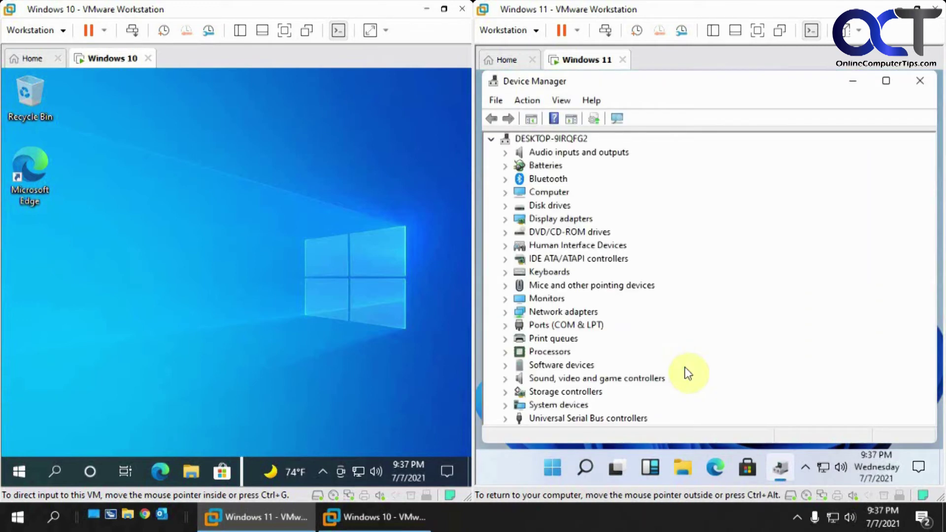
click(920, 80)
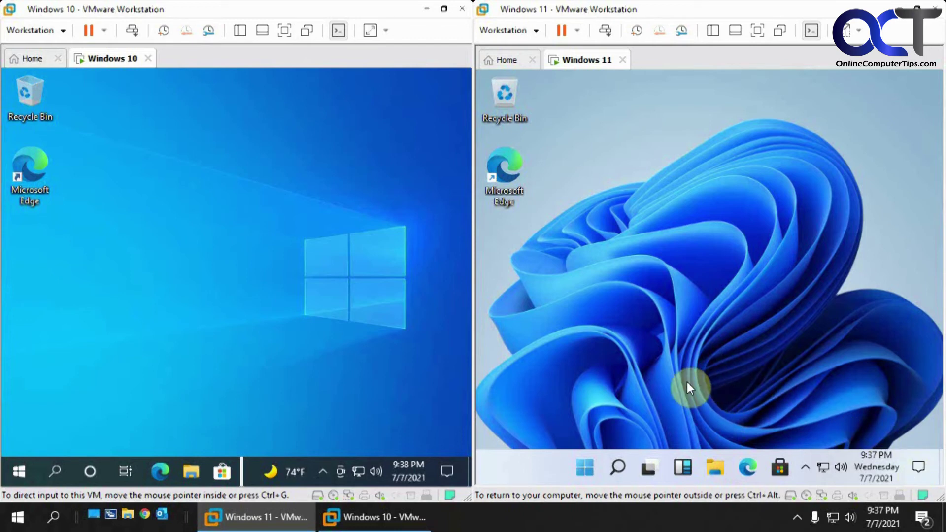
Open Settings from the Windows 10 Start menu
click(20, 475)
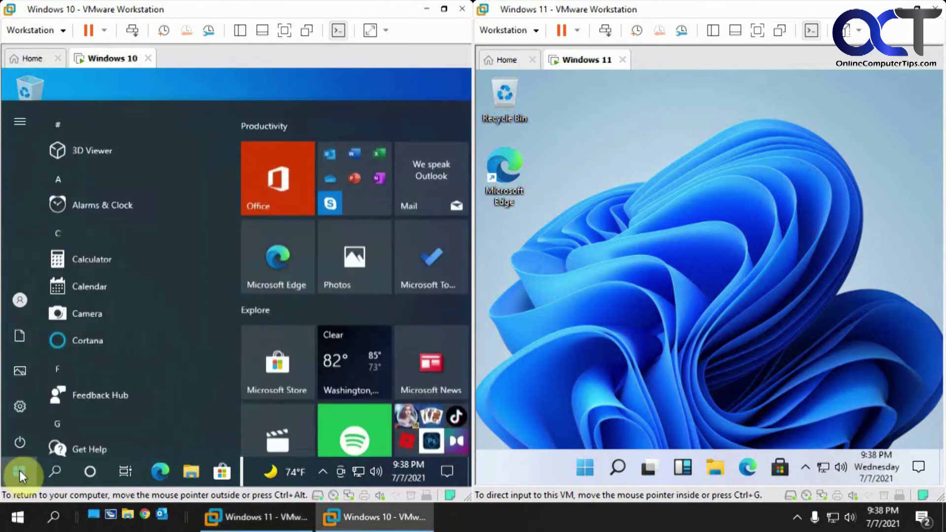
click(19, 407)
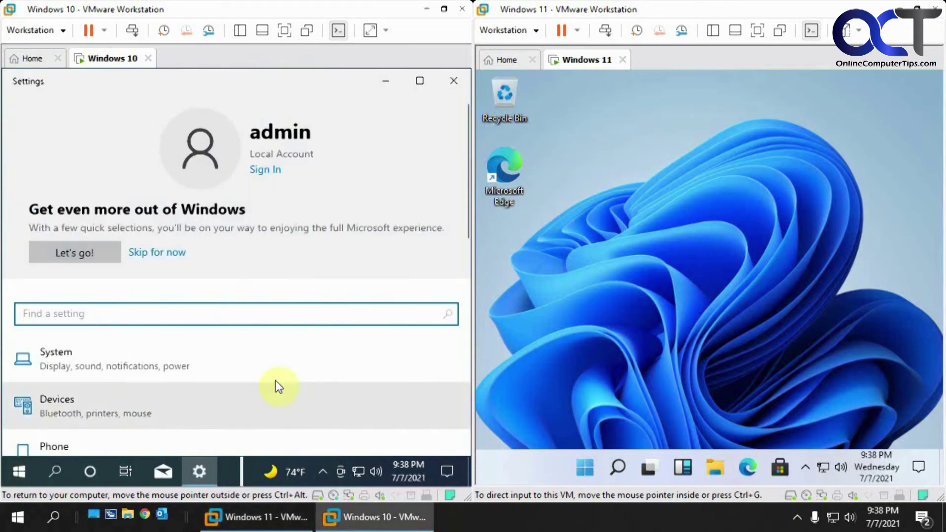
scroll(271, 317, down, 3)
scroll(273, 313, up, 3)
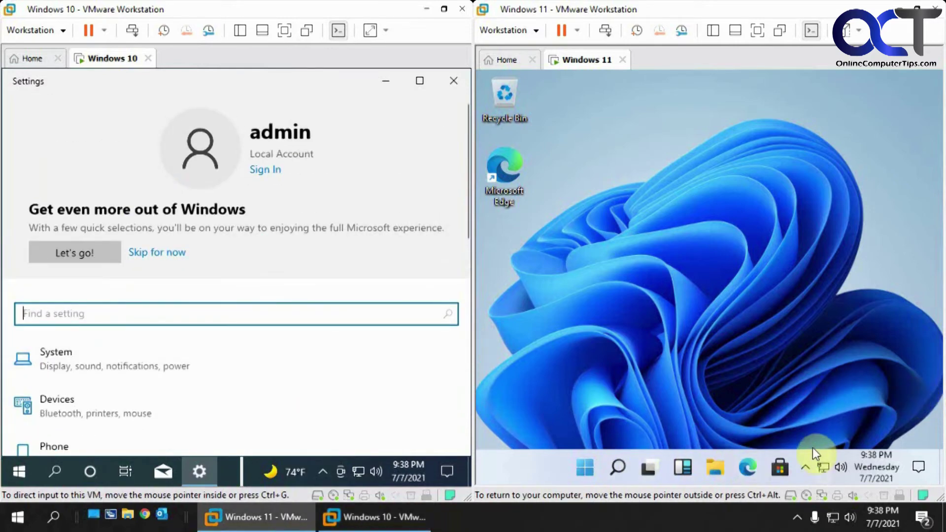
Open Windows 11 Settings and bring both VMs to the System > Storage page
click(584, 468)
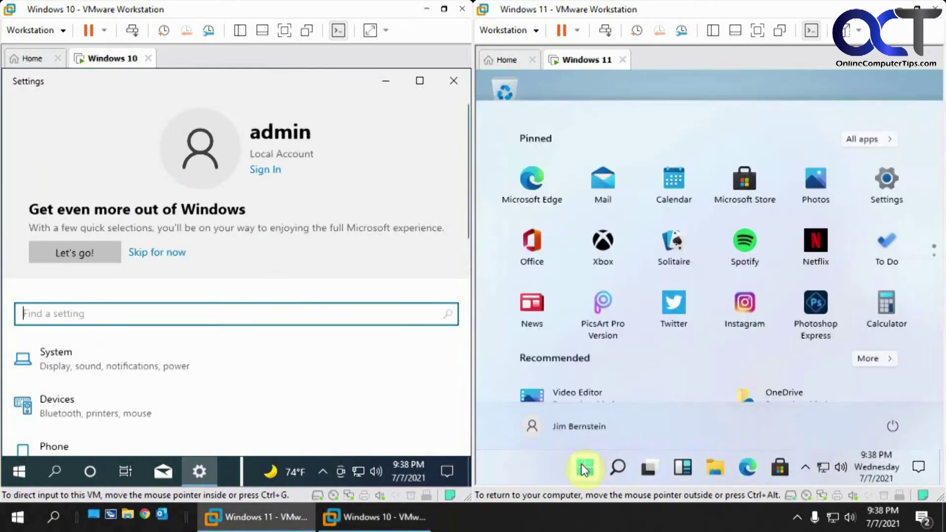
click(887, 177)
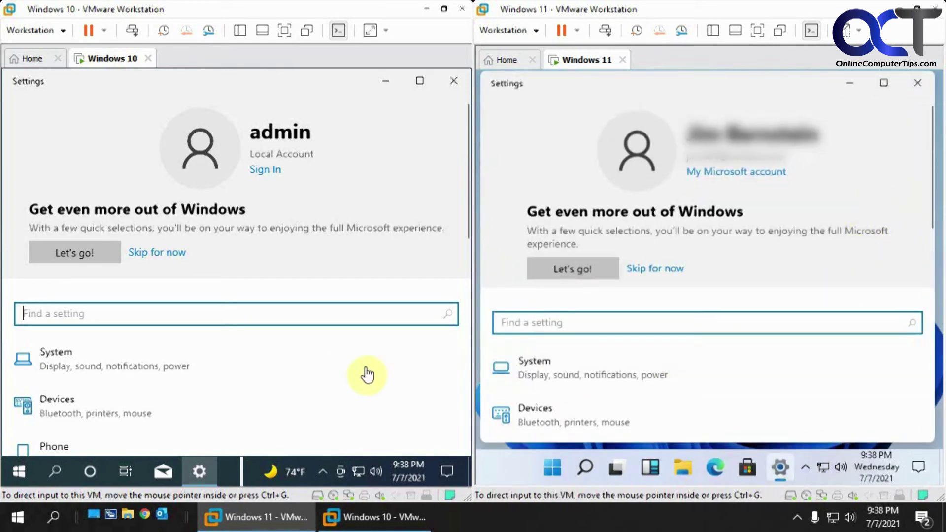
click(542, 364)
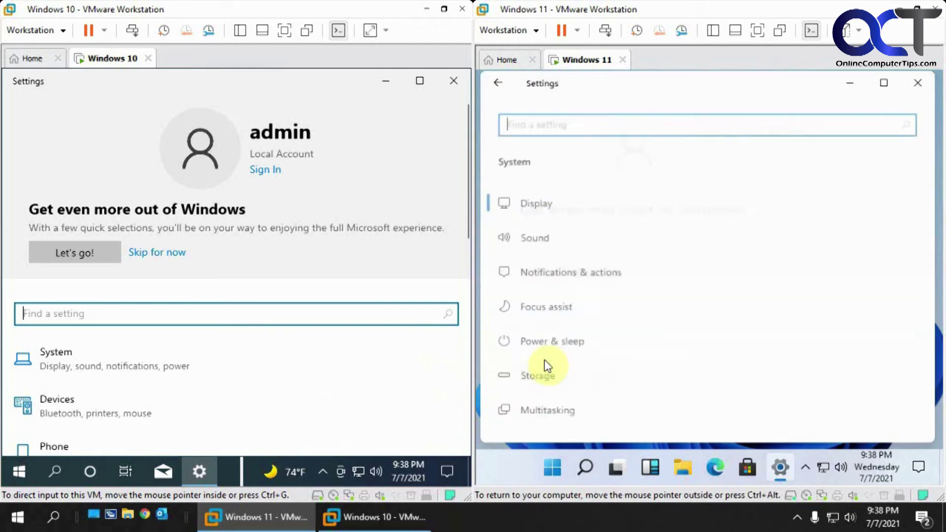
click(112, 366)
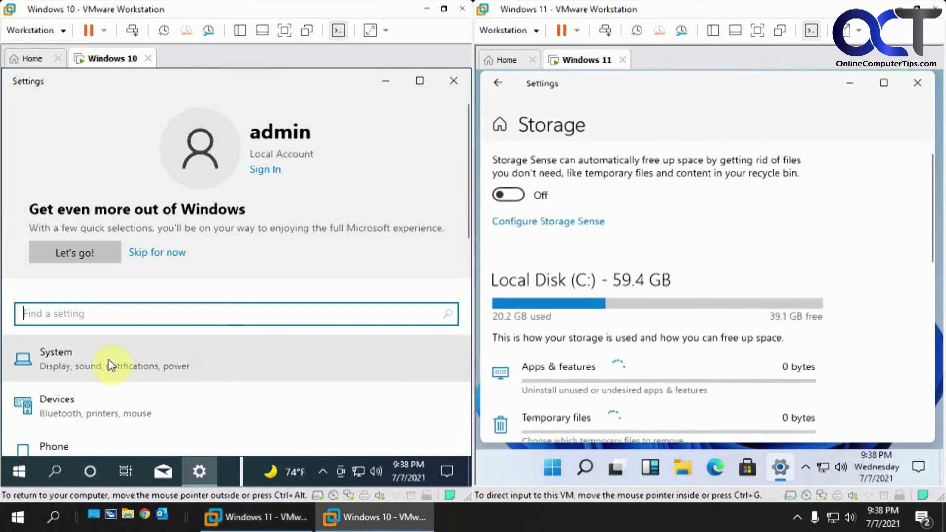
click(109, 374)
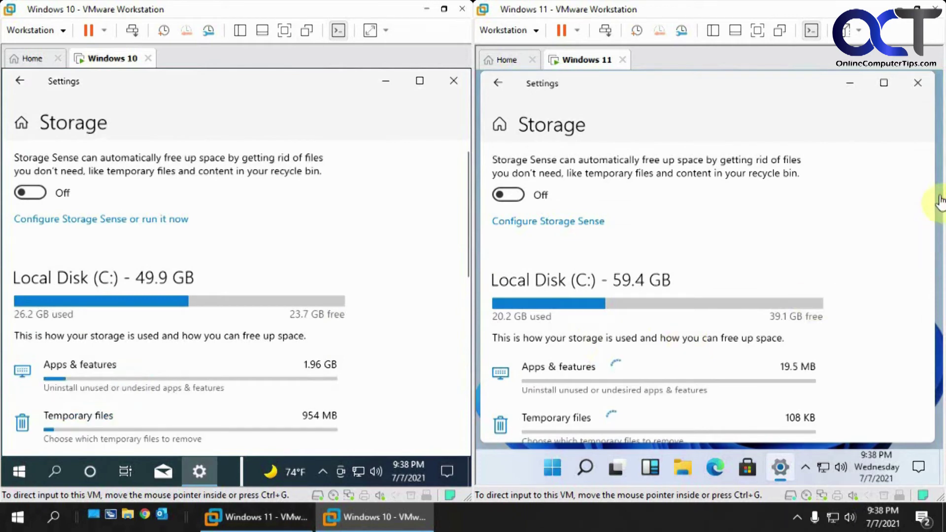
Scroll through the Windows 11 Storage page
click(847, 253)
scroll(847, 253, down, 5)
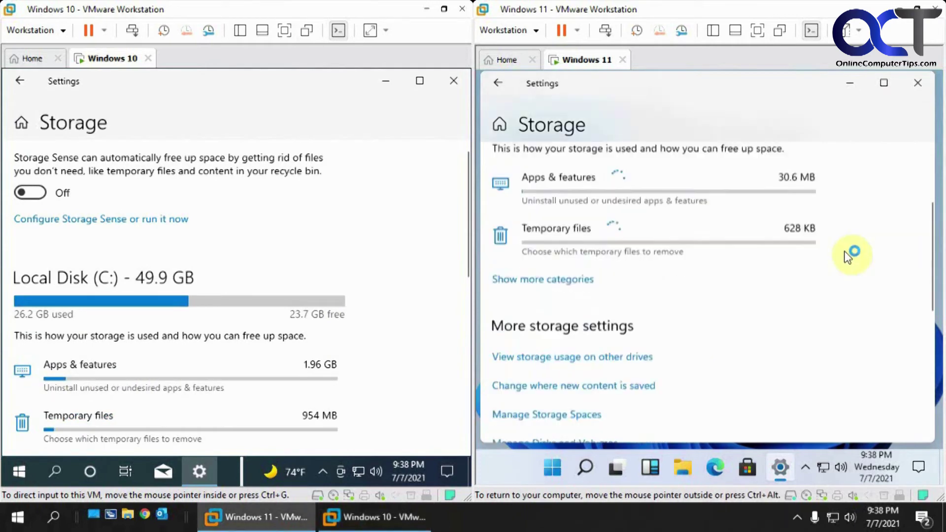
scroll(387, 299, down, 1)
scroll(389, 298, down, 5)
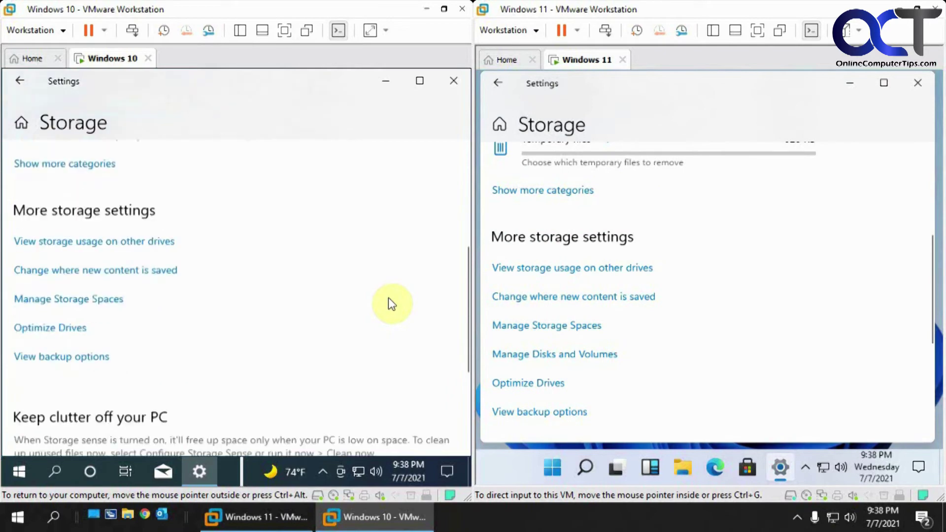
scroll(389, 298, up, 6)
Go back from Storage to System in both VMs and open Display settings in each
click(16, 79)
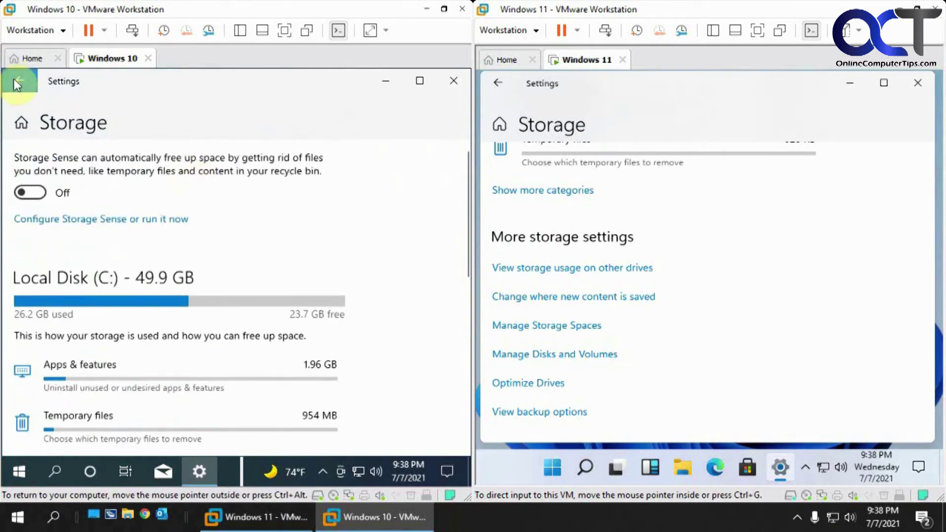
click(68, 205)
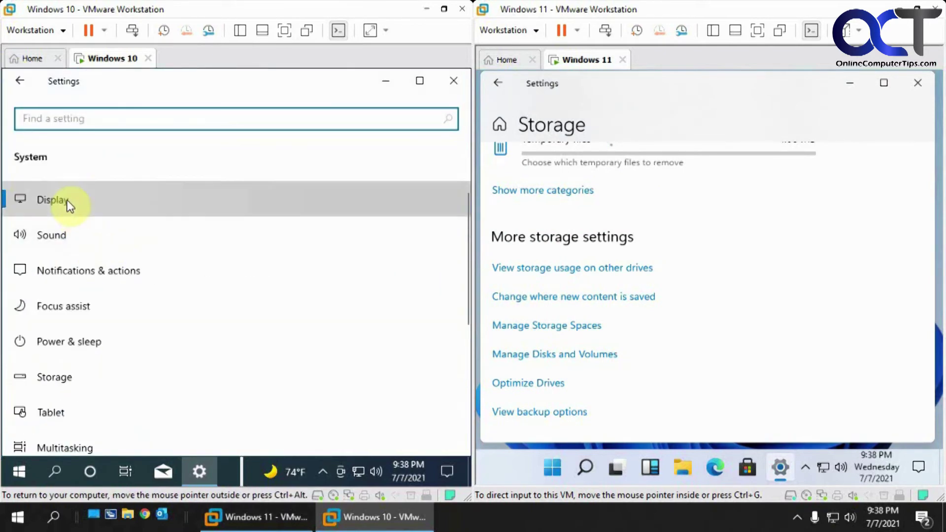
scroll(261, 290, down, 2)
scroll(261, 289, down, 3)
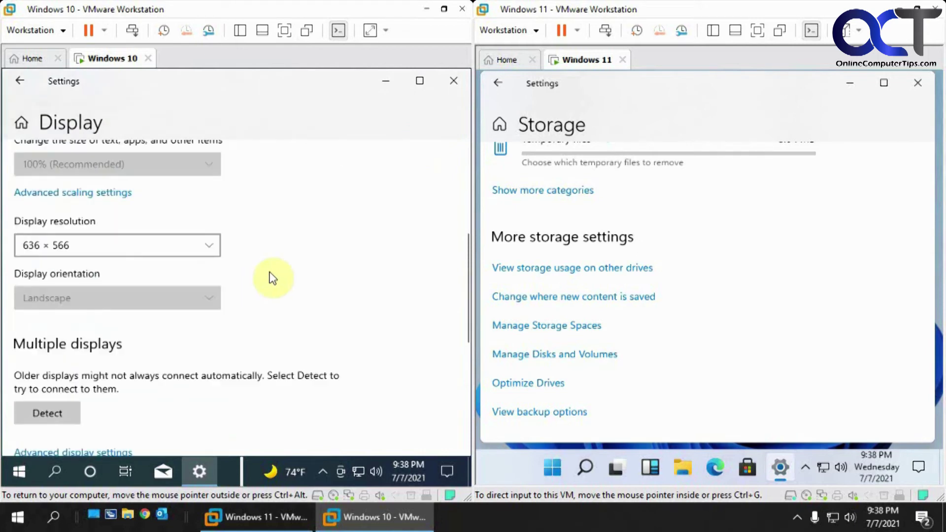
click(496, 84)
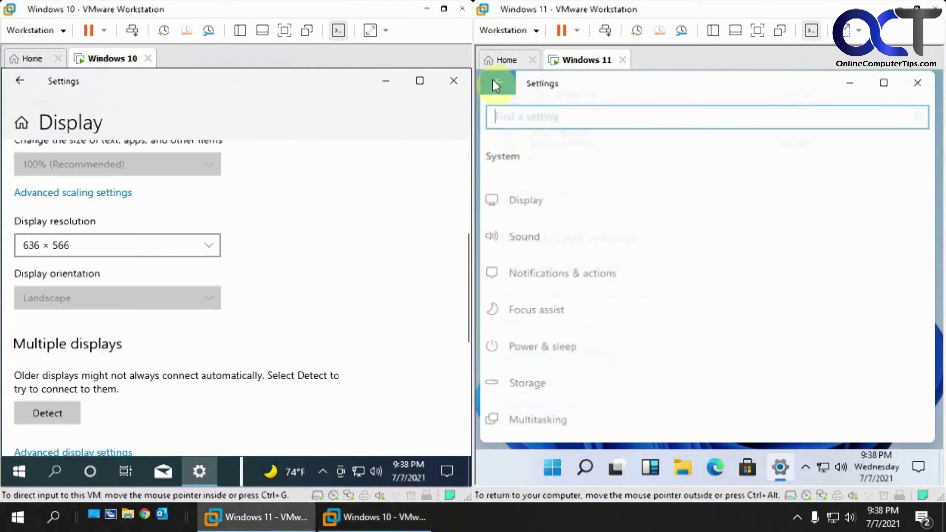
click(528, 209)
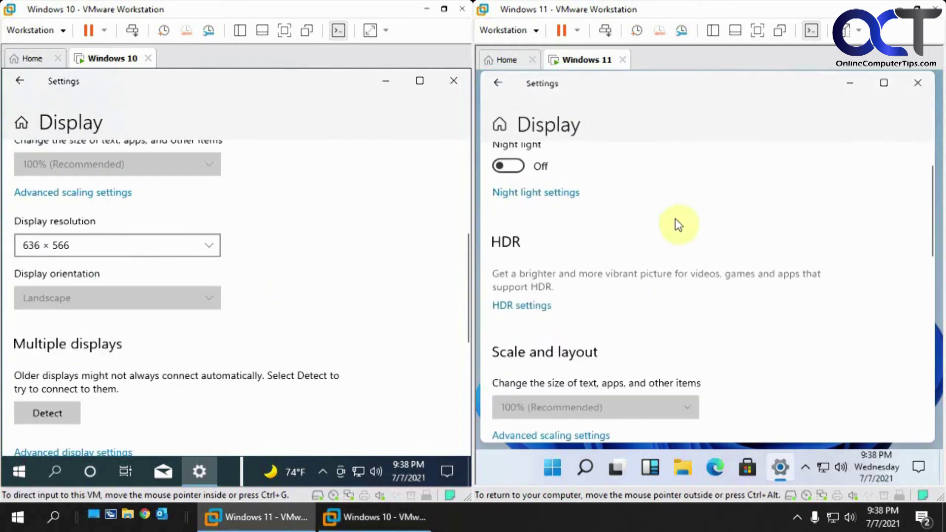
scroll(676, 222, down, 7)
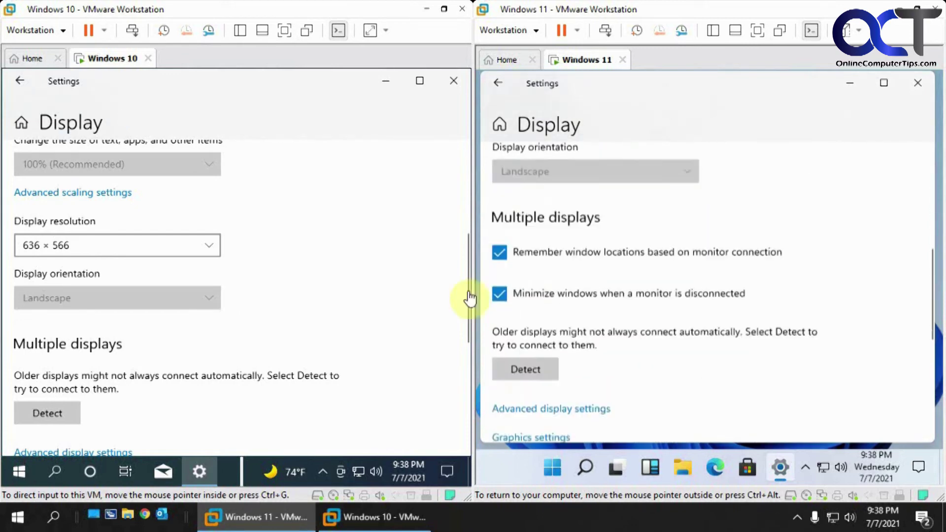
Scroll through the Display settings in both Windows 10 and Windows 11
click(353, 315)
scroll(353, 315, down, 5)
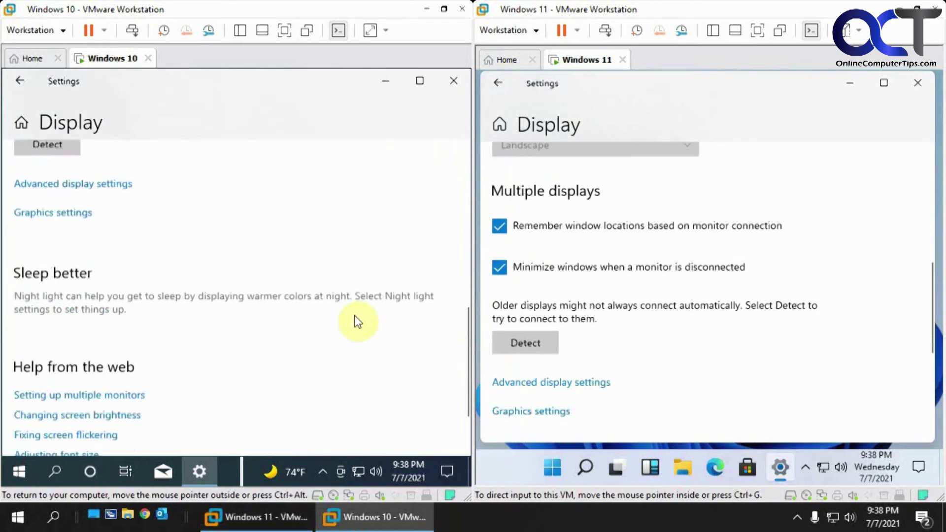
click(781, 316)
scroll(882, 304, down, 3)
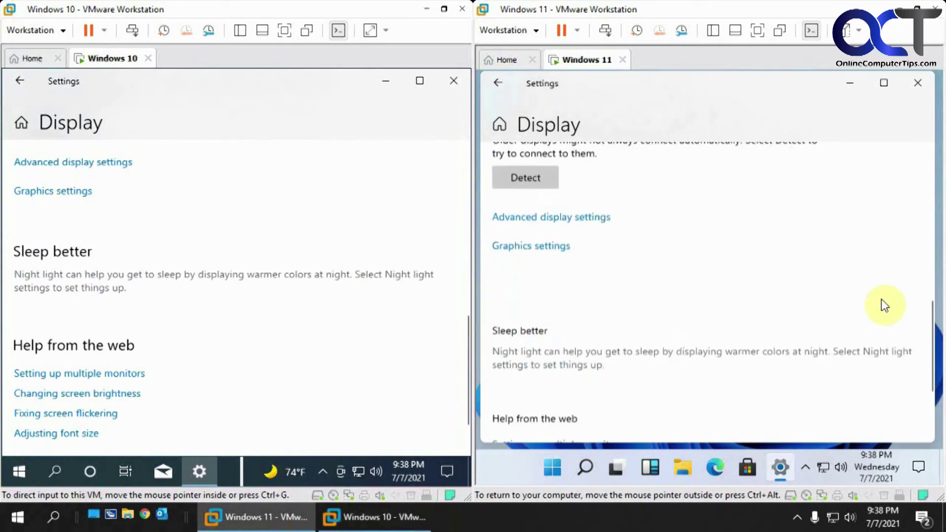
scroll(883, 304, down, 3)
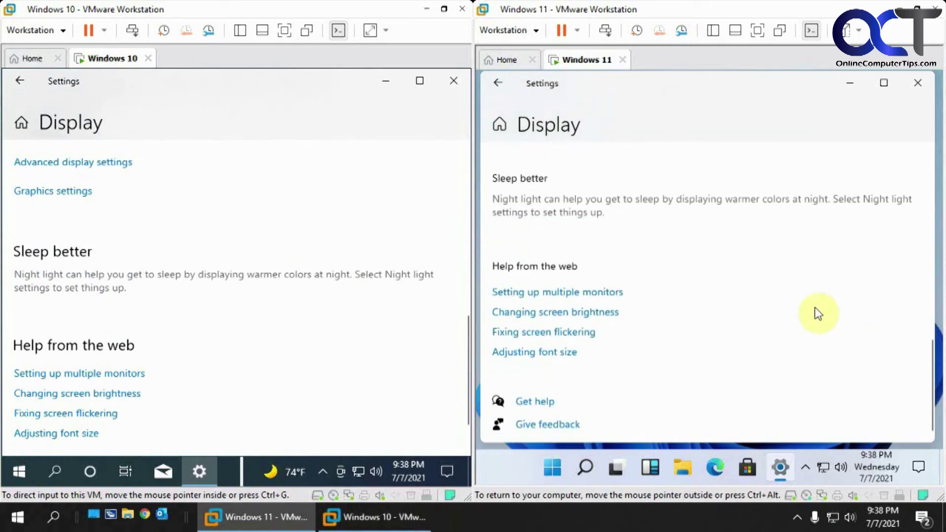
click(392, 315)
scroll(394, 325, up, 4)
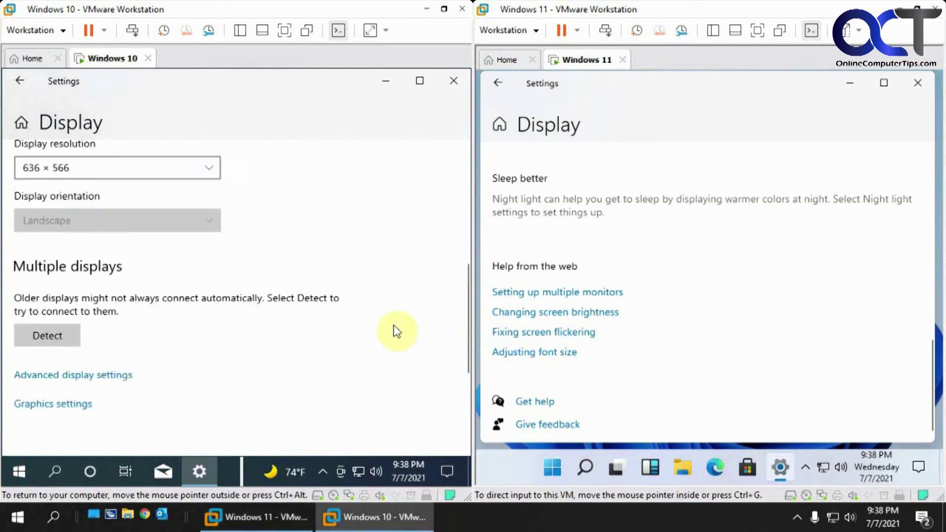
scroll(396, 331, up, 5)
Return Windows 10 to the System list and Windows 11 Settings to its home page
click(19, 81)
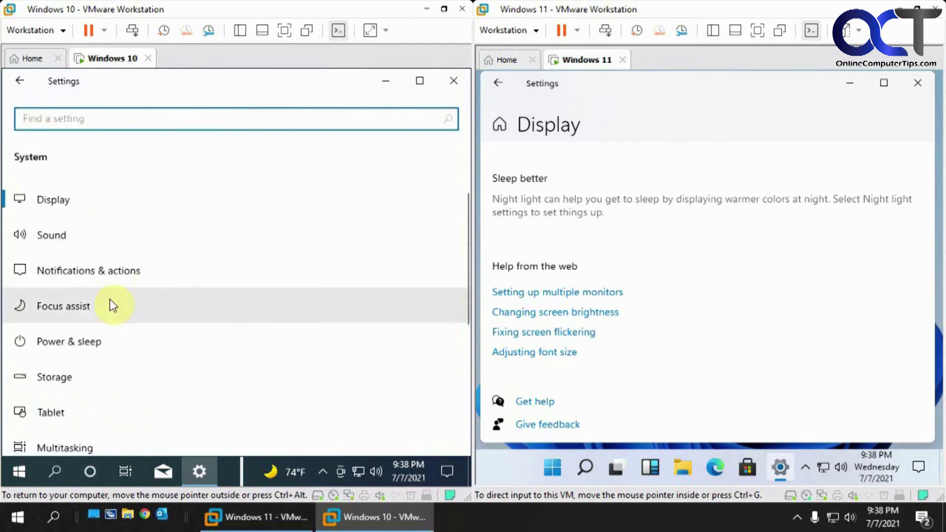
scroll(104, 363, down, 5)
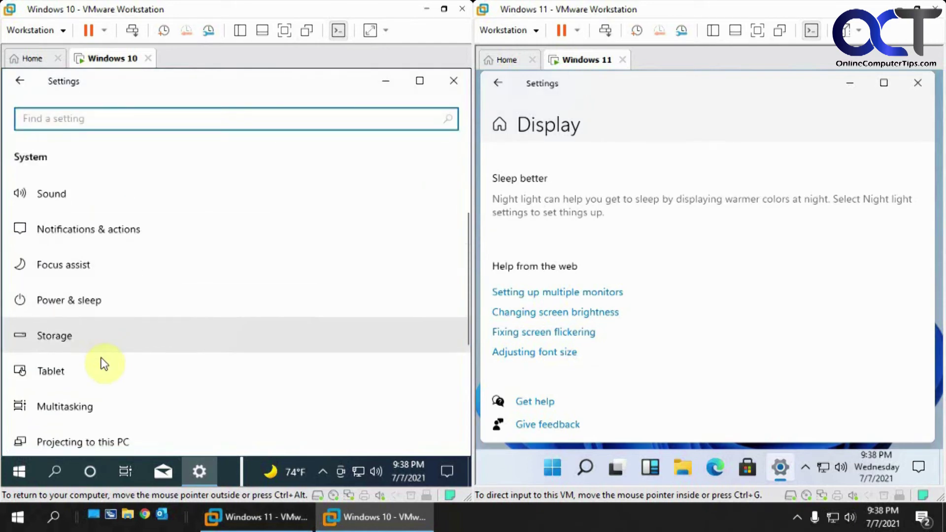
click(837, 308)
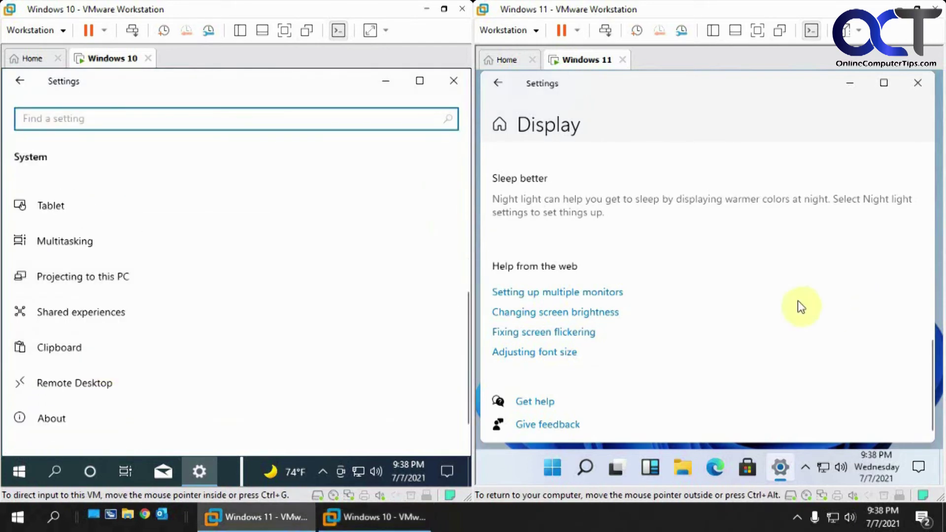
click(495, 91)
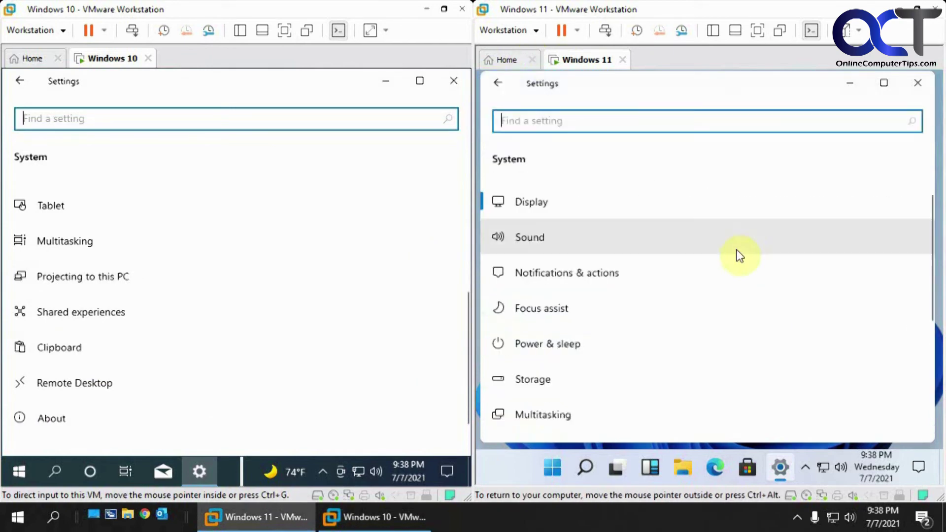
scroll(735, 256, down, 4)
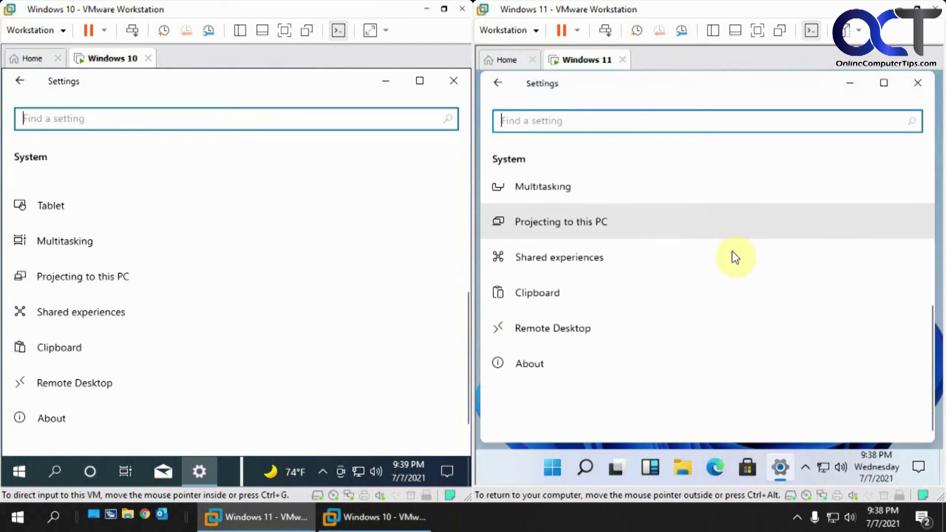
click(498, 83)
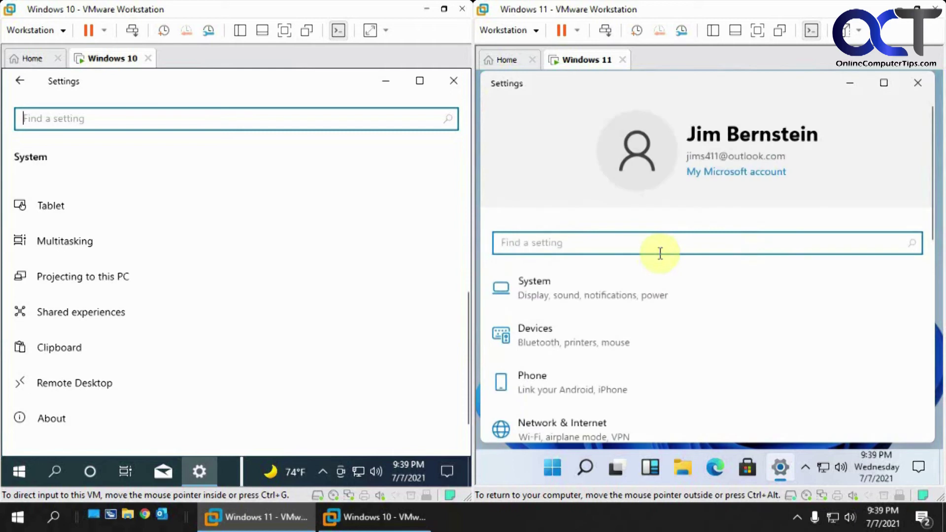
Open the Devices settings page in both Windows 11 and Windows 10
scroll(675, 271, down, 2)
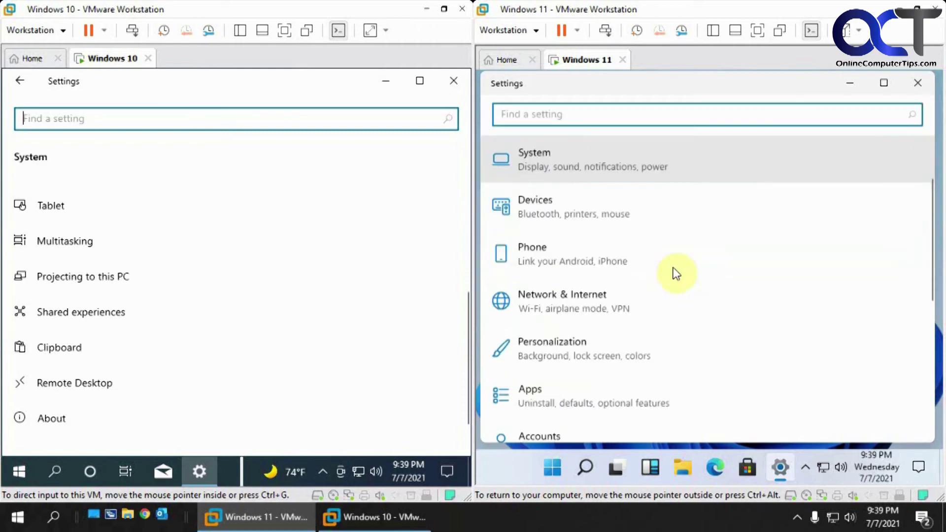
click(602, 209)
click(21, 82)
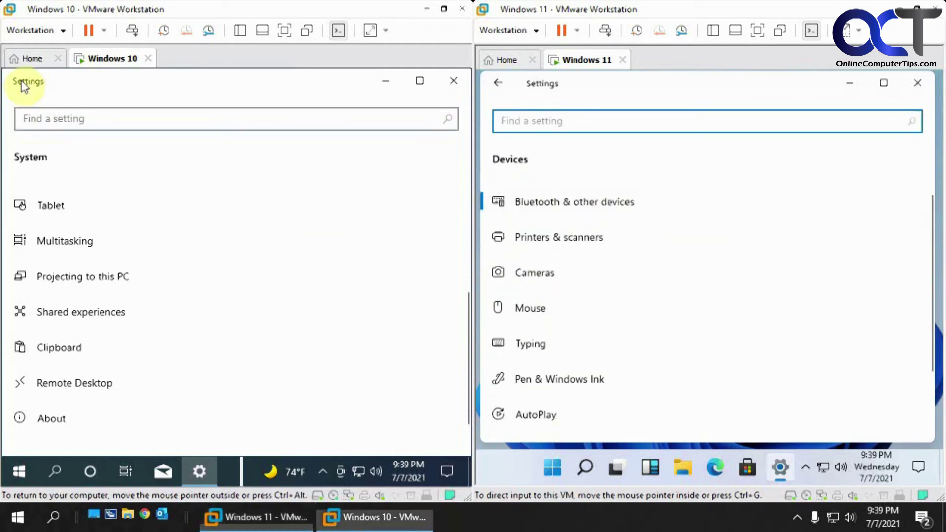
scroll(126, 380, down, 2)
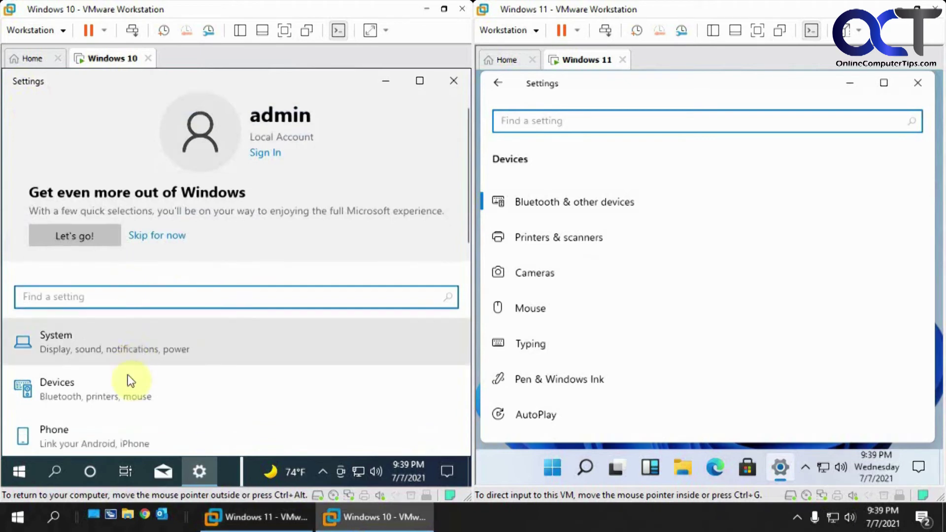
click(110, 359)
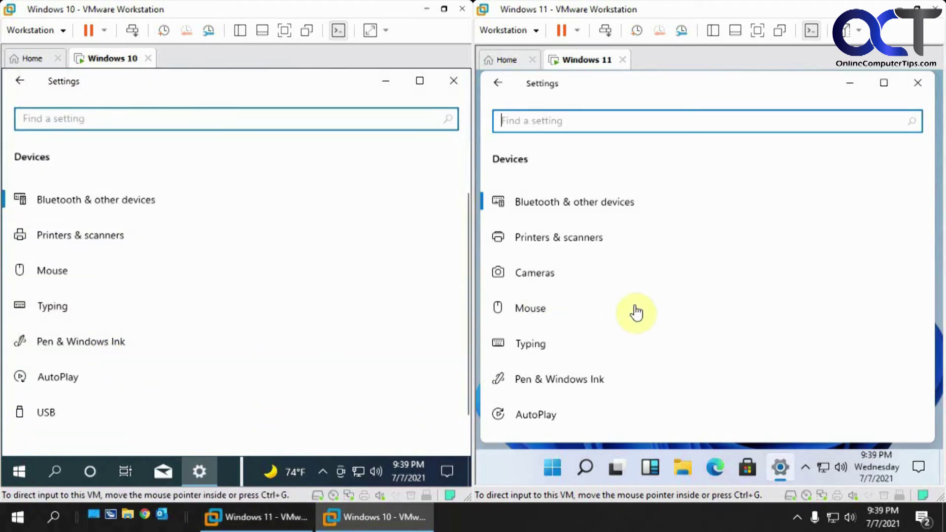
Return both Settings windows to home and open Network & Internet in each
click(495, 85)
scroll(682, 314, down, 5)
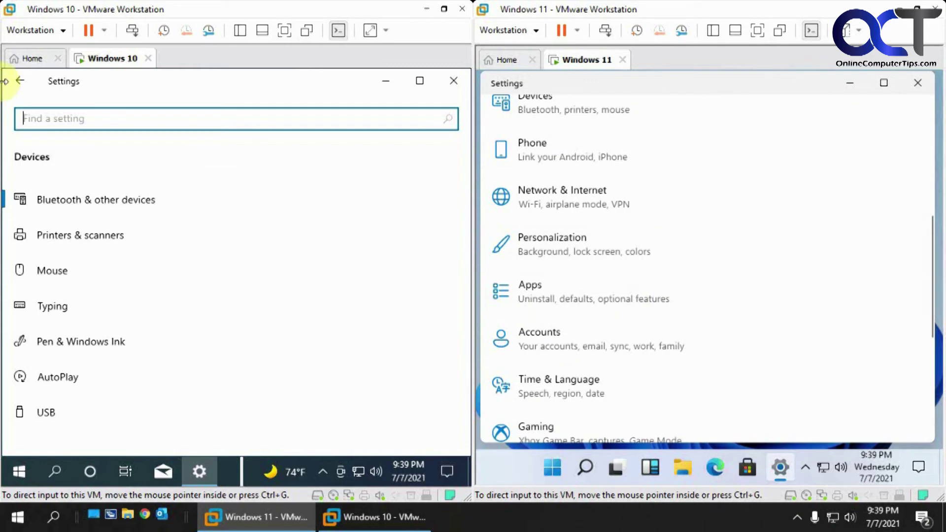
click(20, 82)
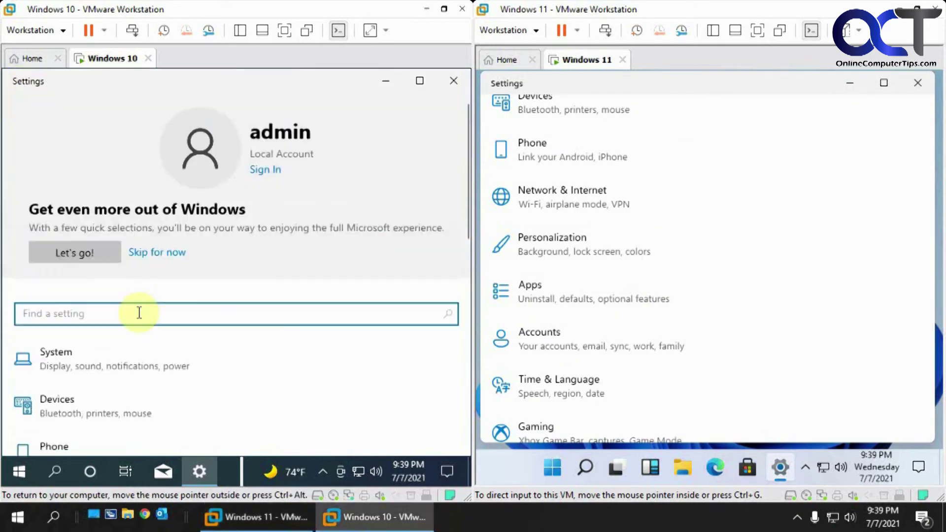
scroll(138, 315, down, 5)
click(124, 286)
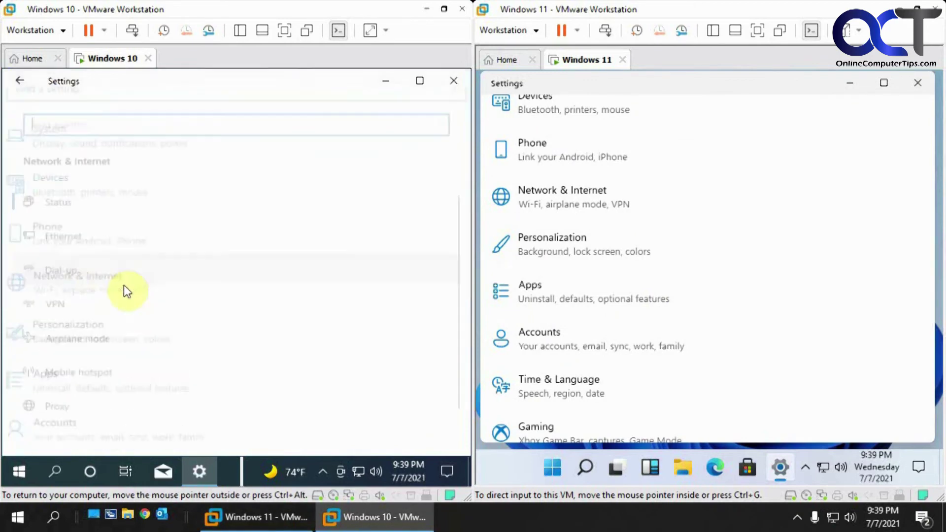
click(550, 197)
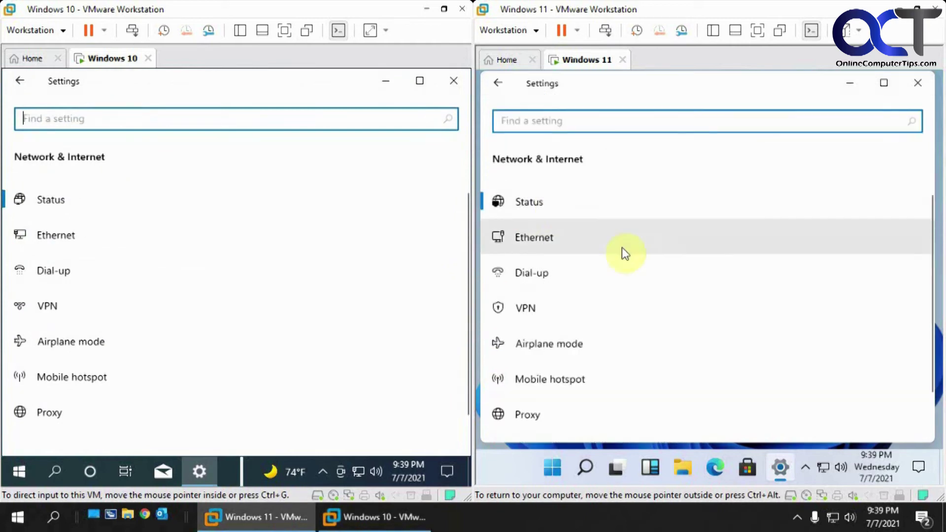
Go back to Settings home and open Accounts, showing Your info and Sign-in options, in both VMs
scroll(671, 303, down, 1)
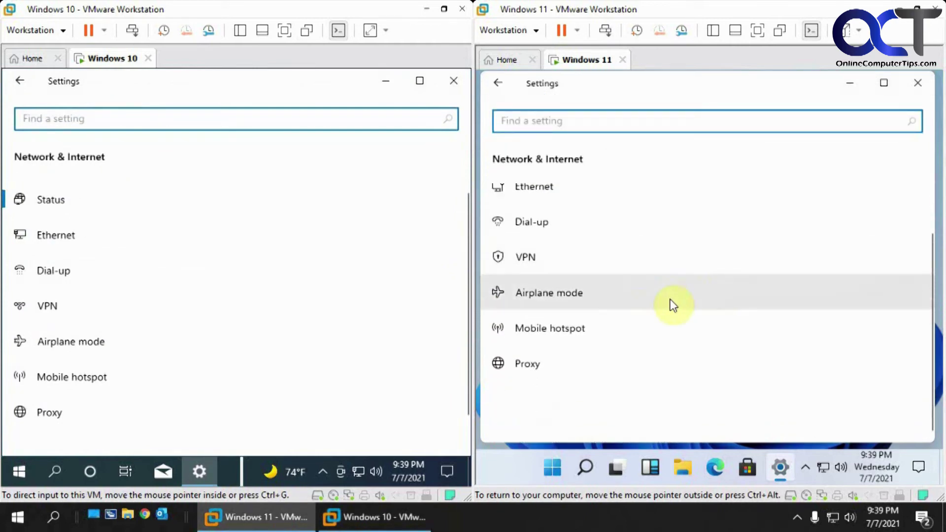
click(21, 82)
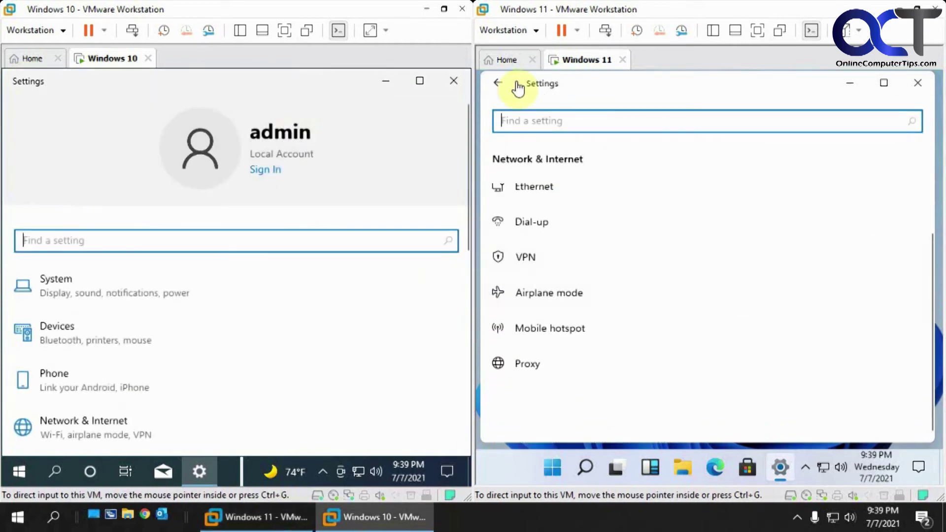
click(498, 83)
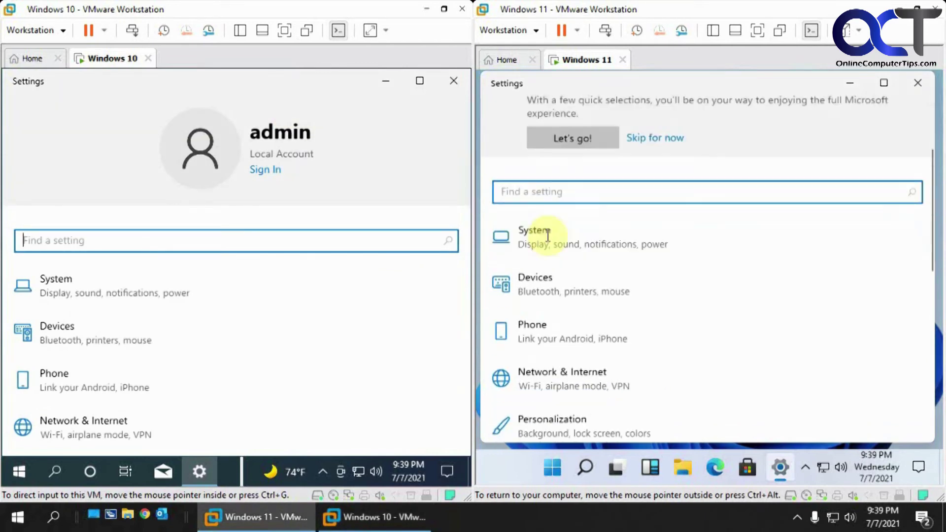
scroll(546, 236, down, 5)
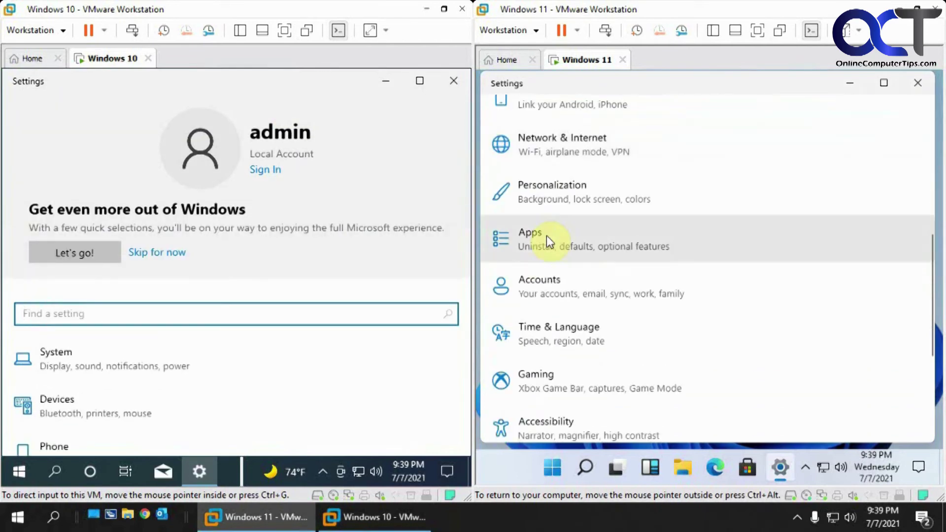
click(556, 279)
click(76, 164)
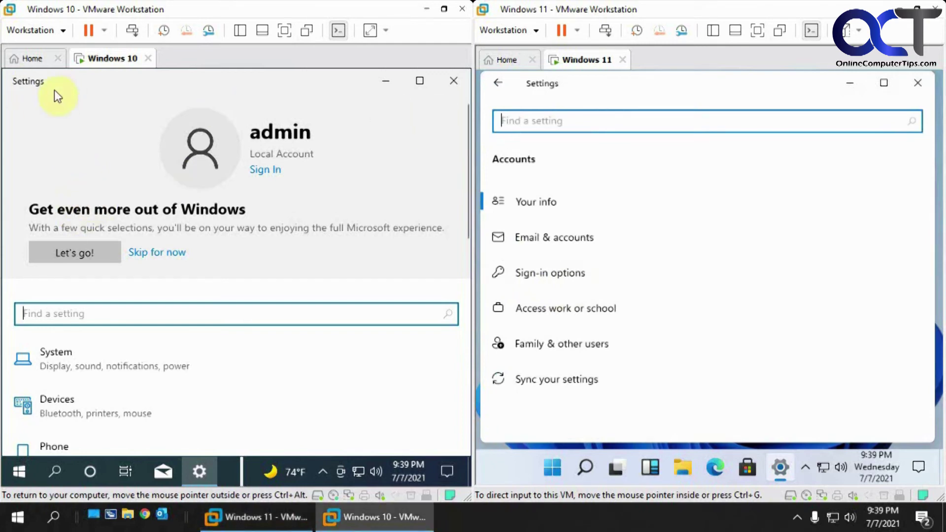
scroll(142, 338, down, 5)
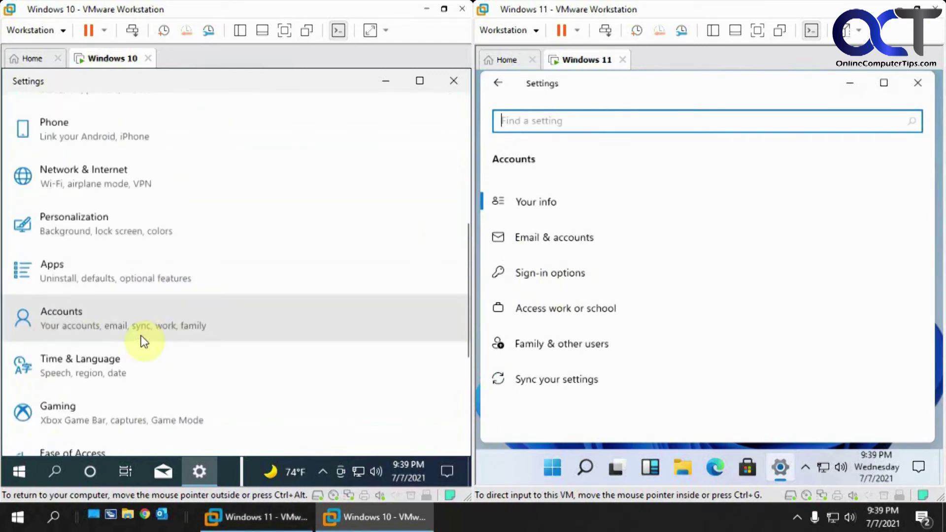
click(126, 319)
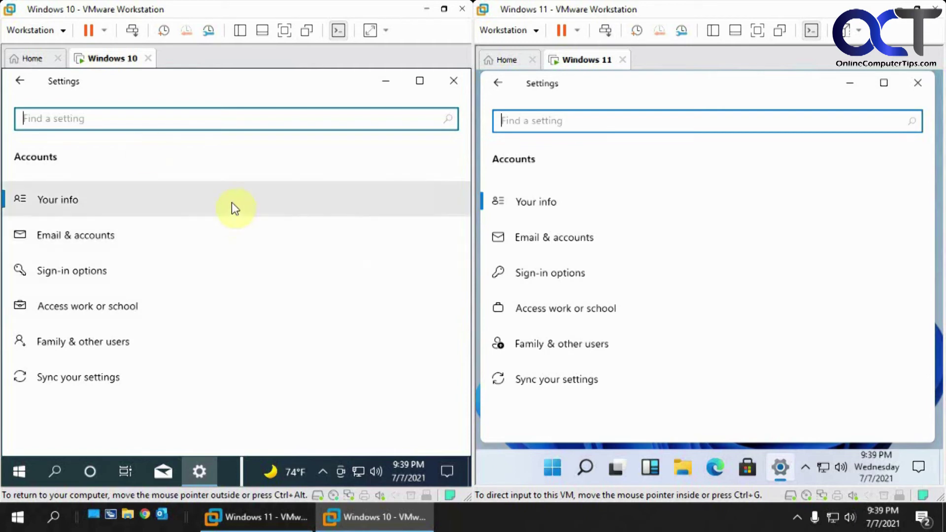
Minimize the Settings windows in the Windows 10 and Windows 11 VMs to show their desktops
click(386, 82)
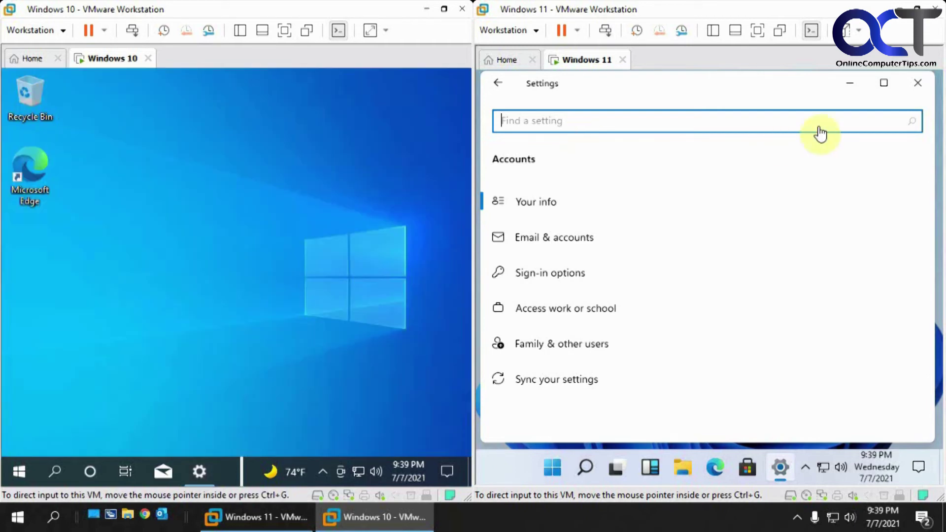
click(851, 87)
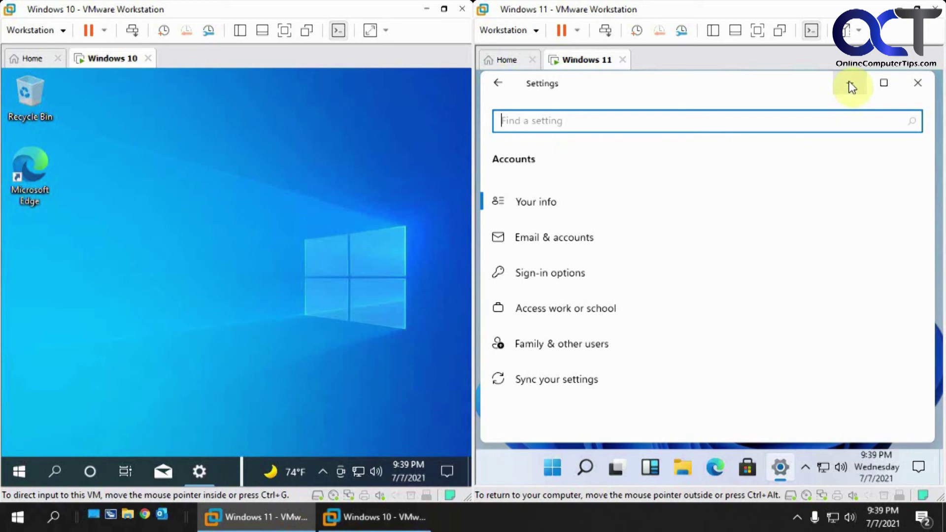
click(850, 84)
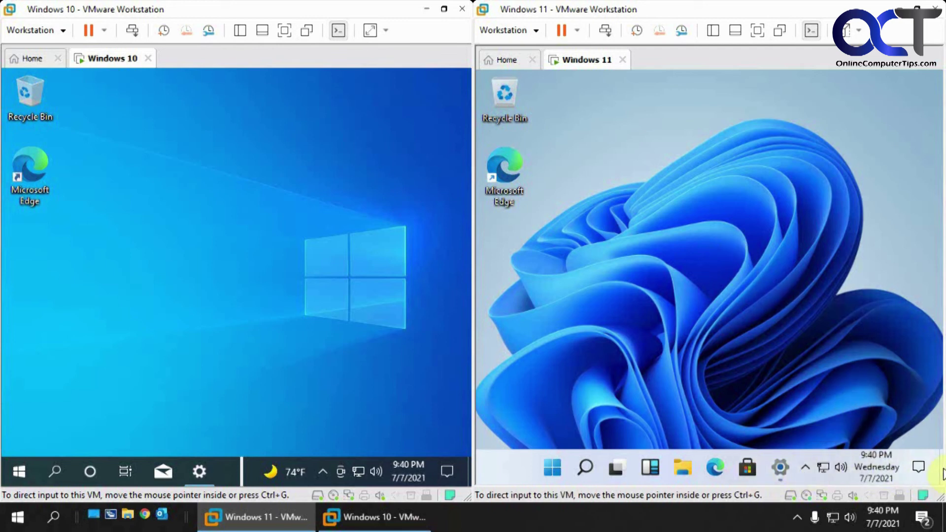
click(882, 466)
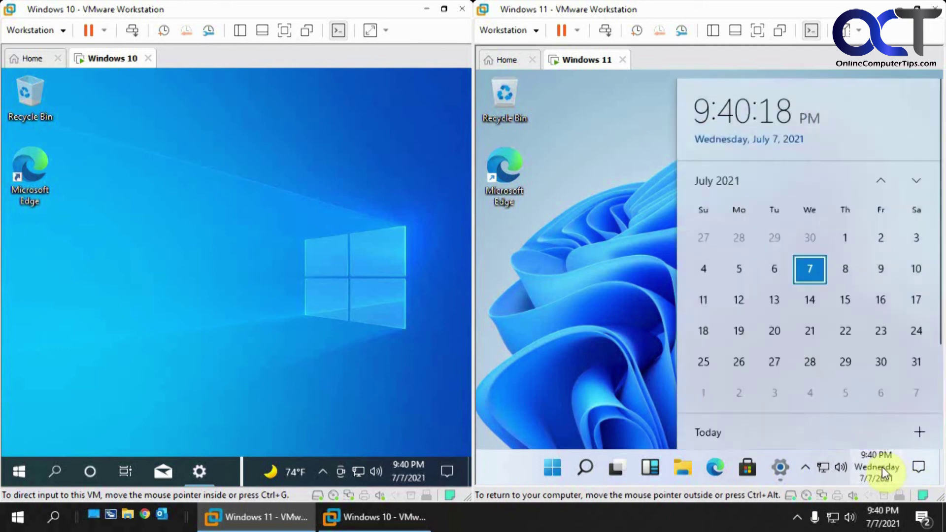
click(881, 466)
click(881, 466)
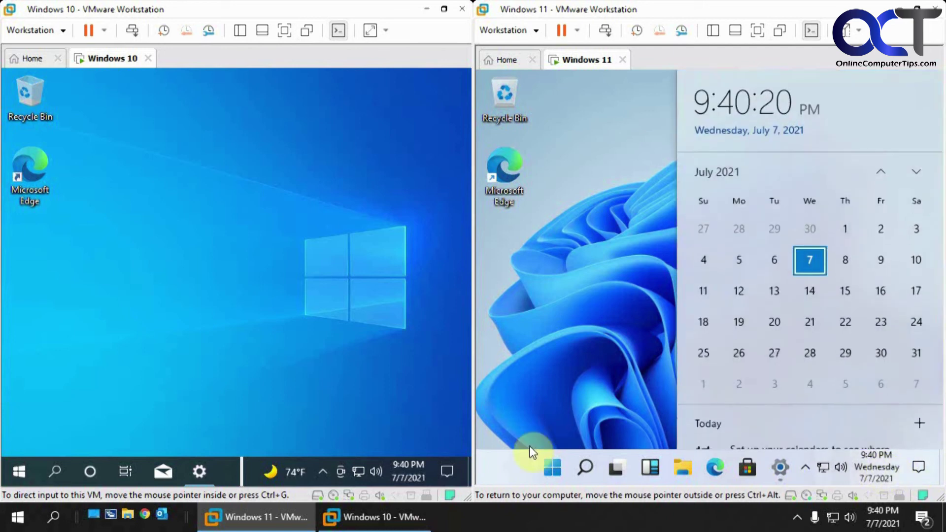
click(403, 466)
click(403, 466)
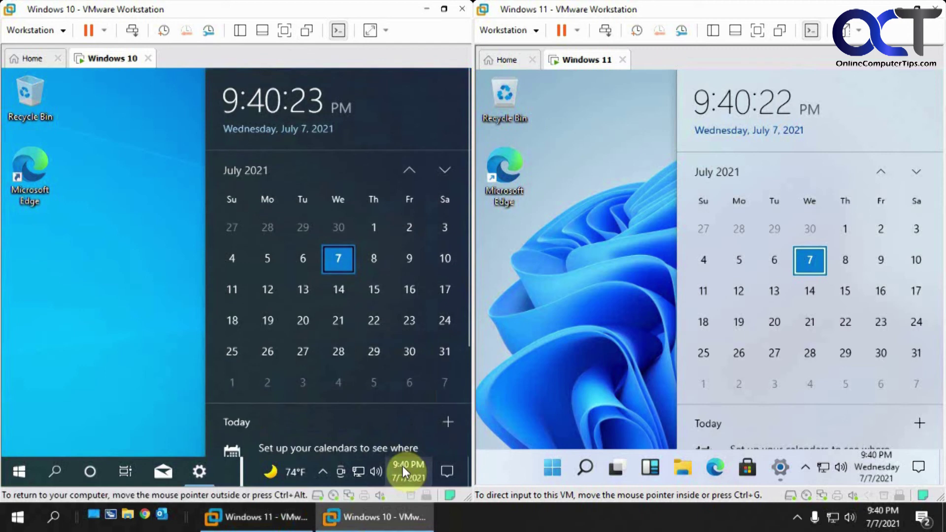
click(595, 284)
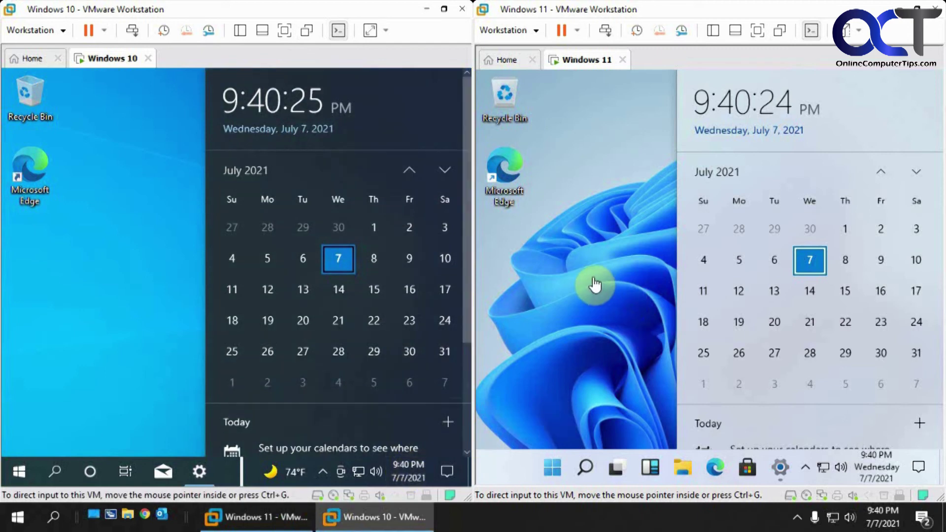
click(156, 245)
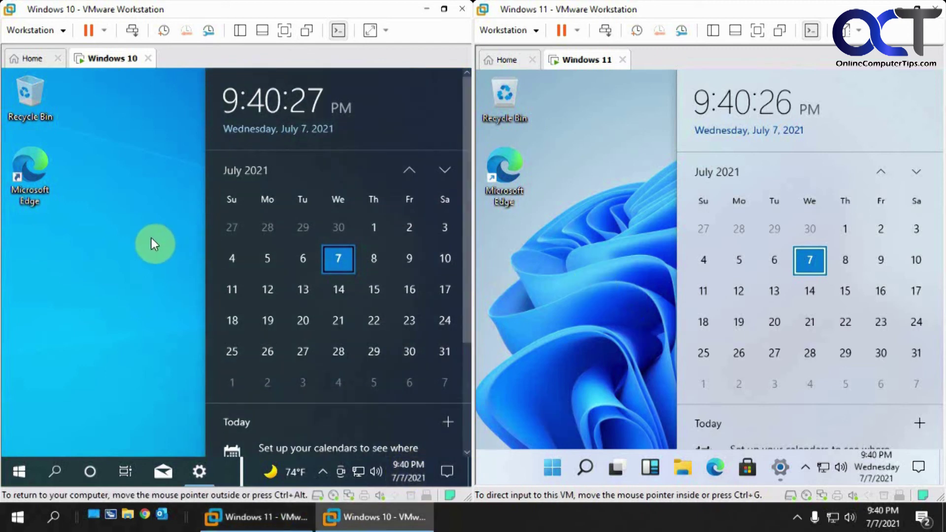
click(151, 238)
click(550, 276)
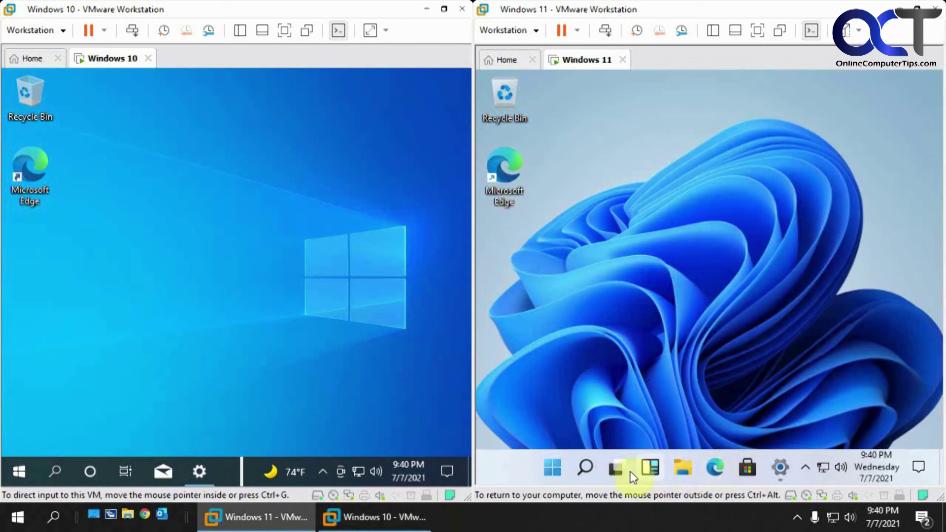
Open the Windows 11 Start menu, view pinned apps page two, then return to page one
click(553, 469)
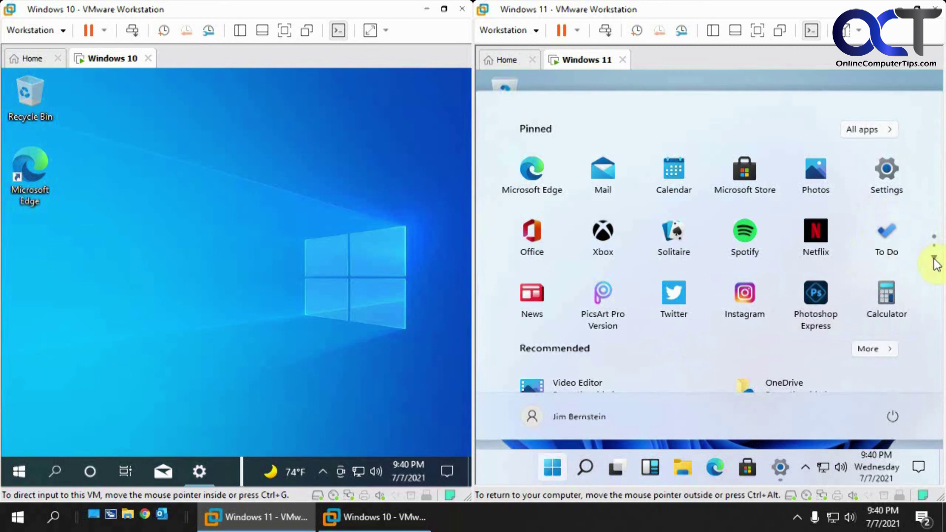
click(932, 257)
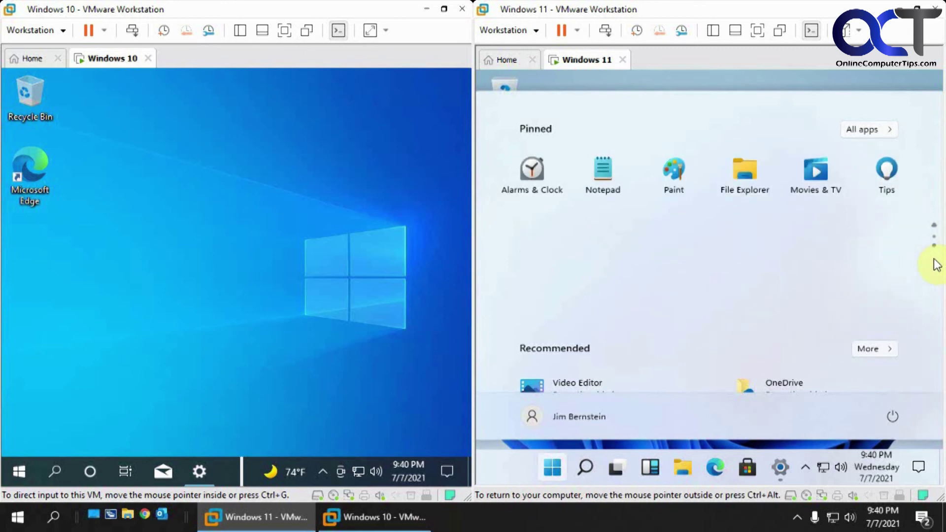
click(933, 225)
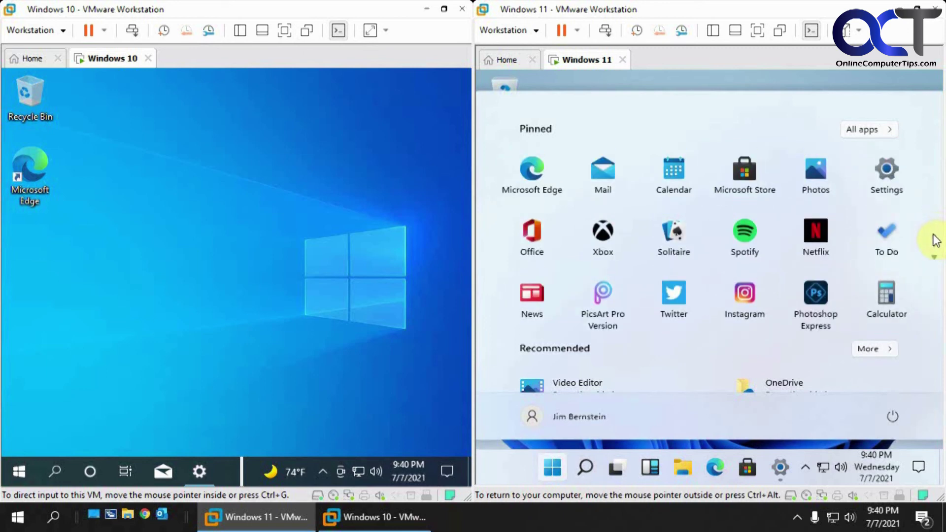